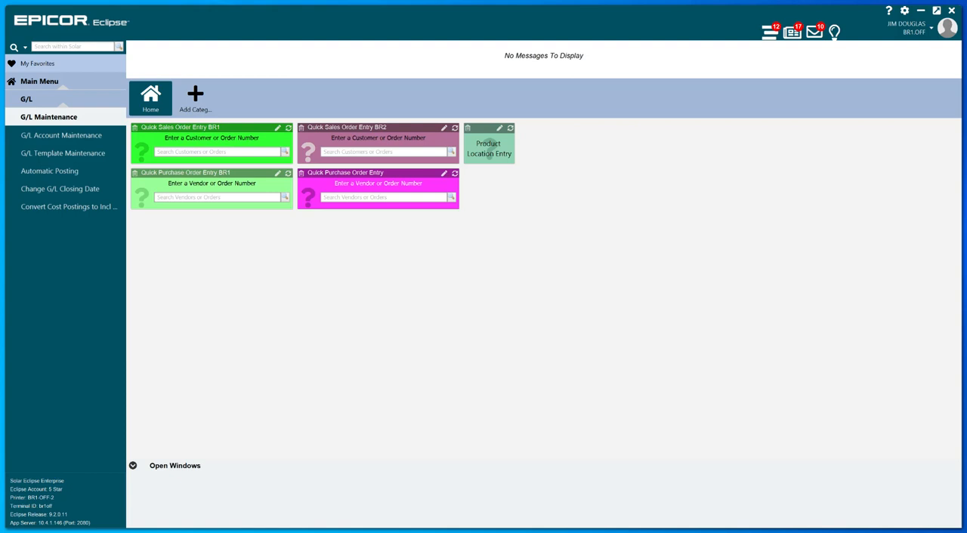
# Step: Switch to Eclipse Reports and start a new report with category Accounting and source General Ledger Information
pyautogui.hotkey('alt', 'Tab')
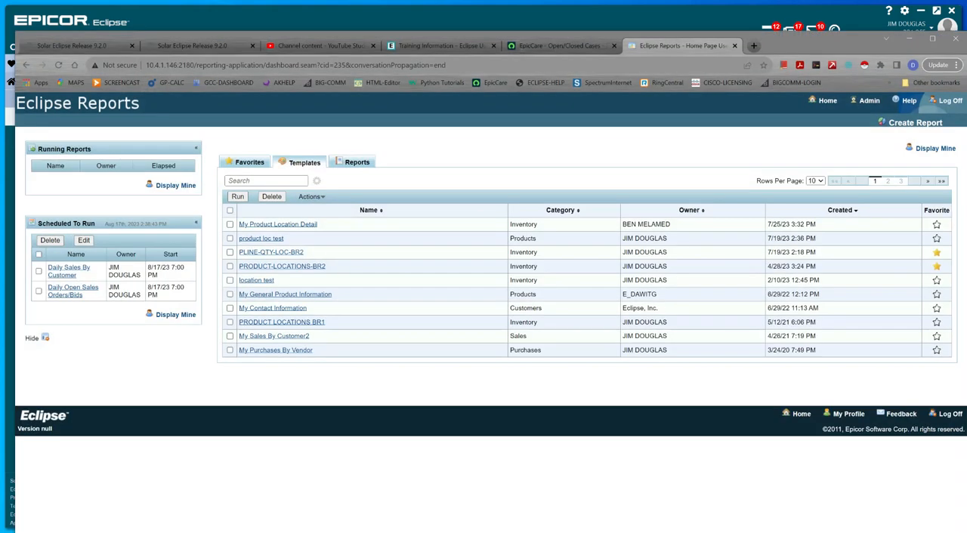
pyautogui.moveTo(819, 39); pyautogui.dragTo(812, 17)
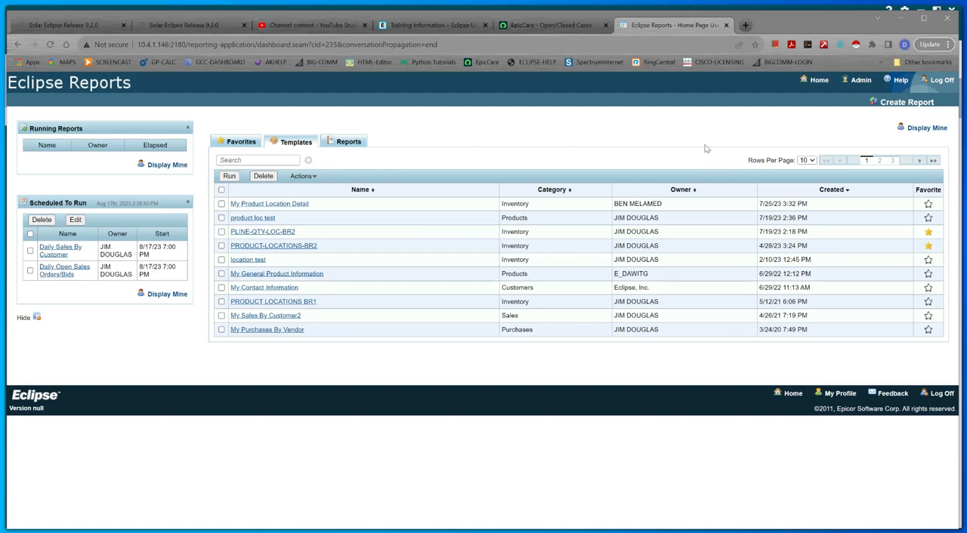
pyautogui.click(898, 102)
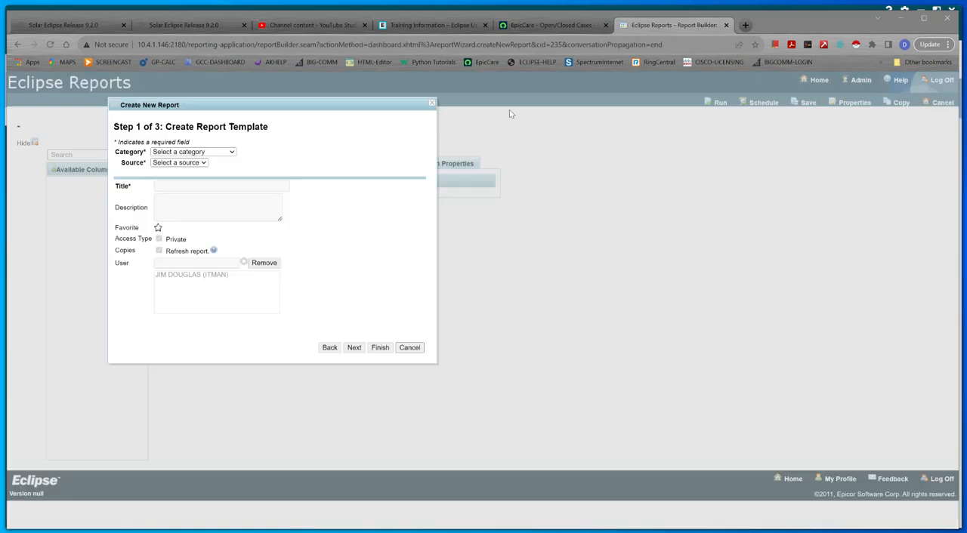
pyautogui.click(232, 152)
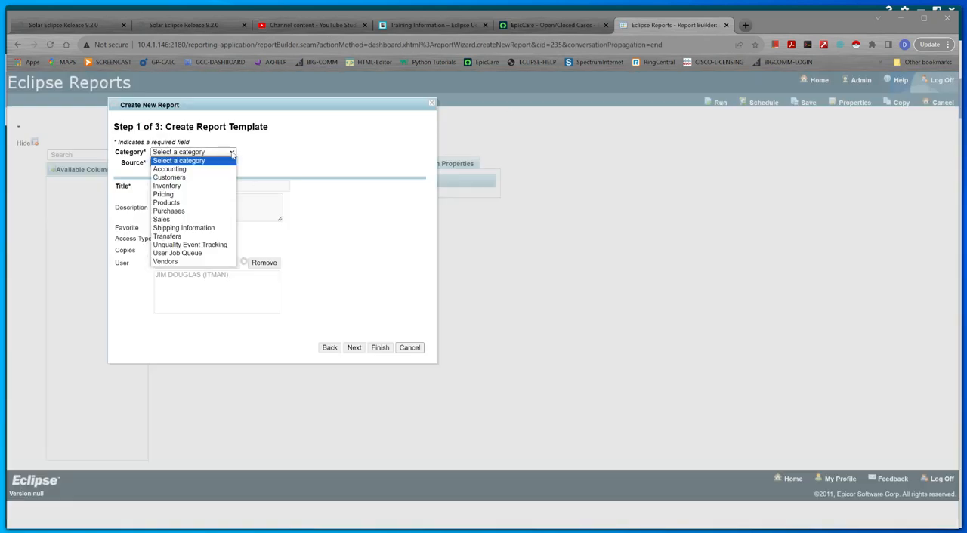
pyautogui.click(208, 173)
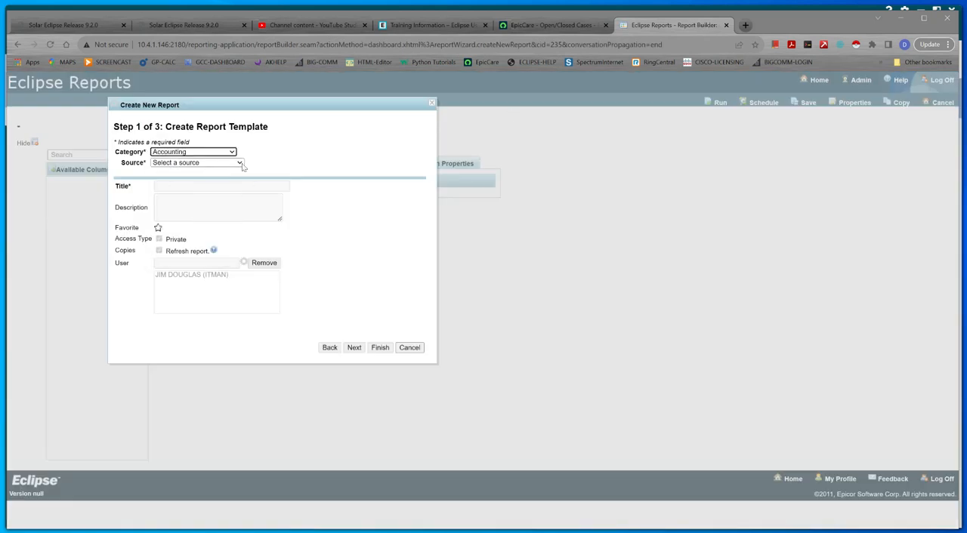
pyautogui.click(240, 163)
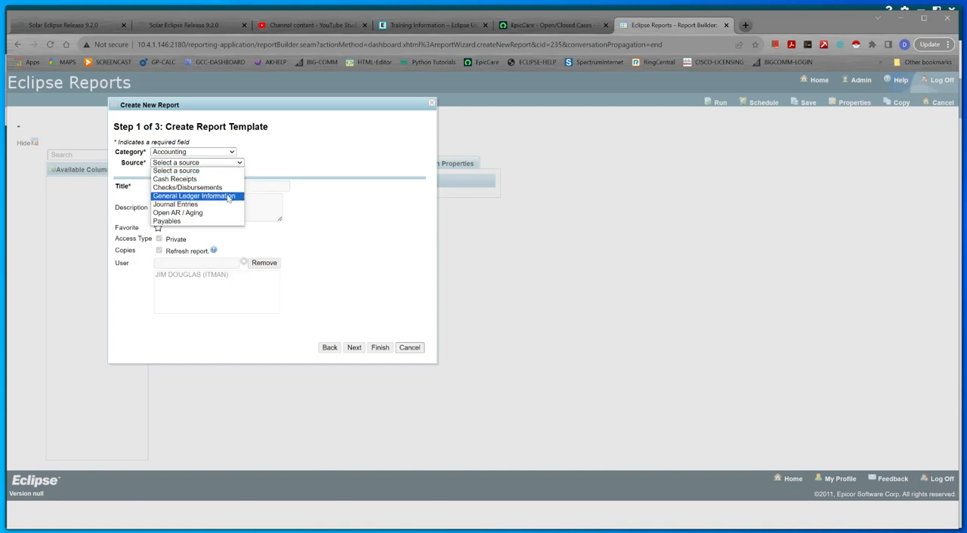
pyautogui.click(231, 195)
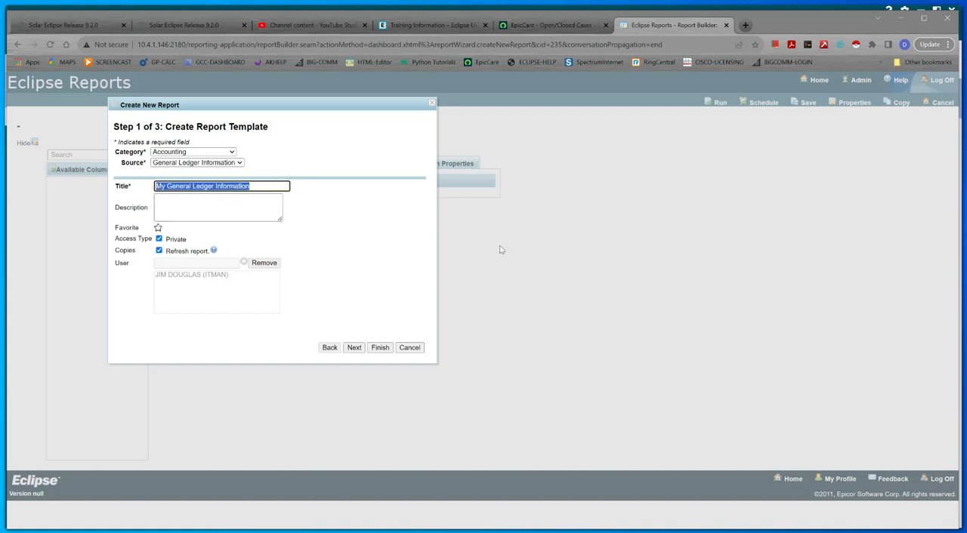
# Step: Create the template titled GL ACCOUNTS with description BASIC ACCOUNT INFORMATION and private access turned off
pyautogui.write('G')
pyautogui.press('BackSpace')
pyautogui.write('GL ACC')
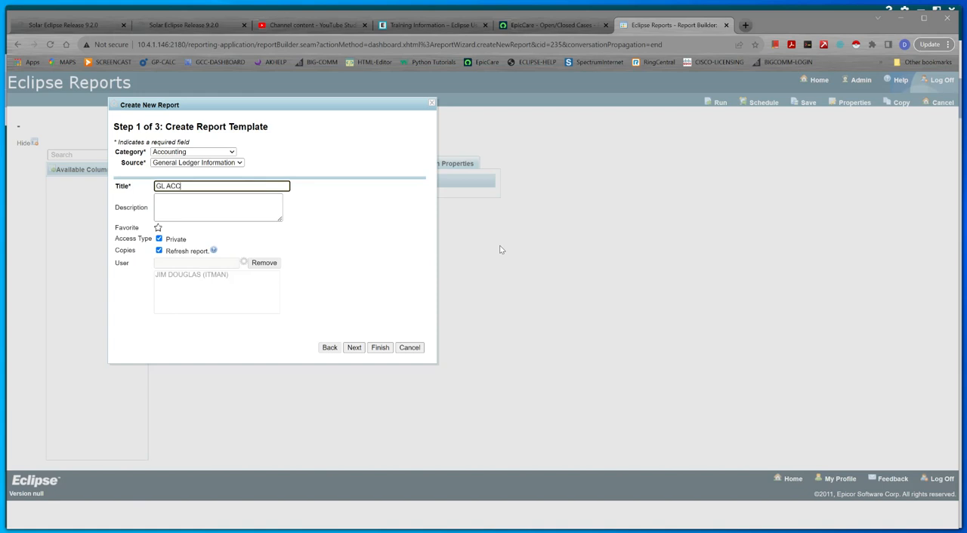
pyautogui.write('OUNTS')
pyautogui.click(273, 203)
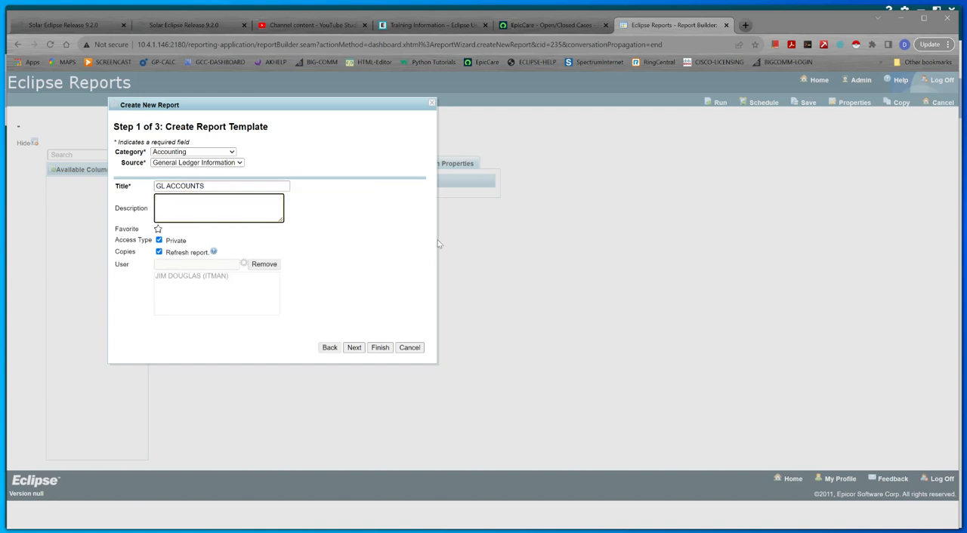
pyautogui.write('BASIC ACCOUNT INFORMATION')
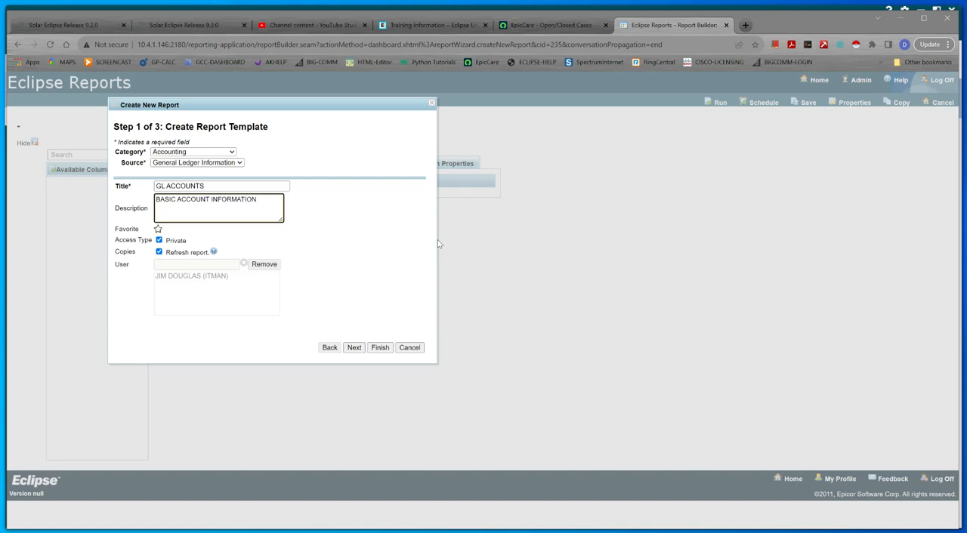
pyautogui.click(159, 239)
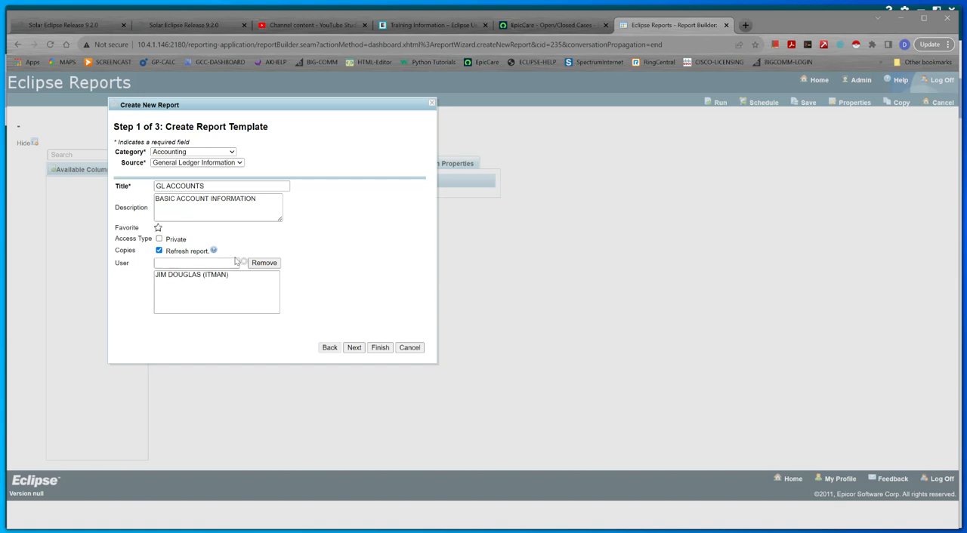
pyautogui.click(380, 348)
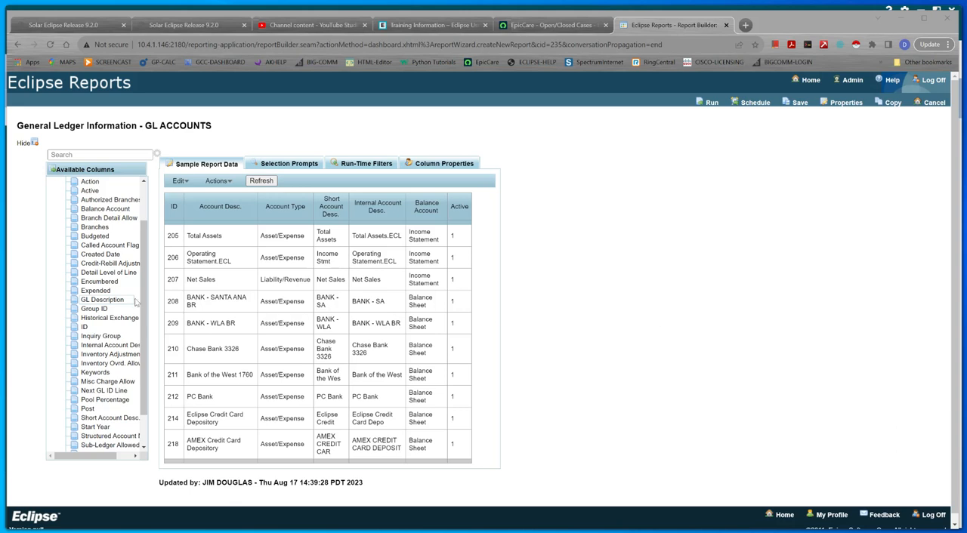
# Step: Add the Keywords column to the report between Account Desc. and Account Type
pyautogui.scroll(2, 109, 401)
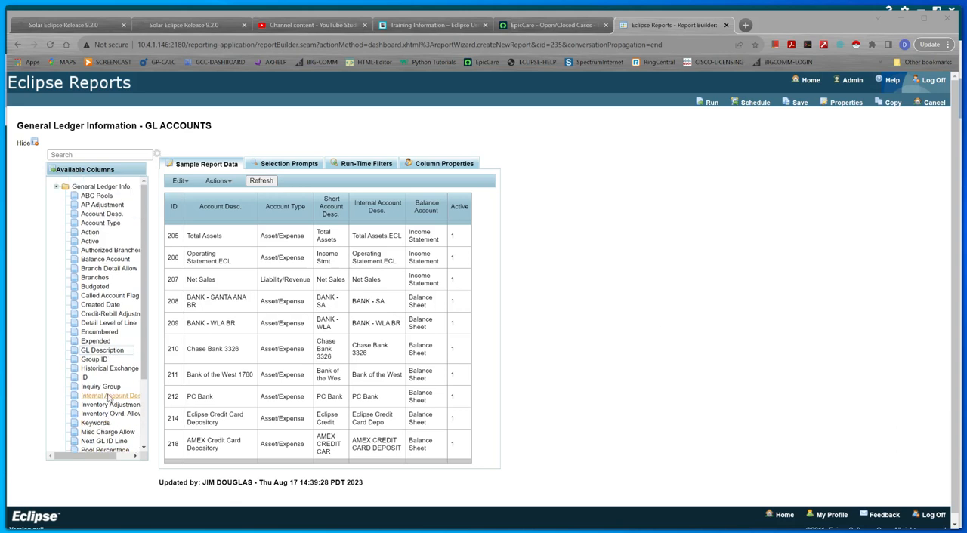
pyautogui.scroll(-2, 113, 378)
pyautogui.scroll(-1, 113, 375)
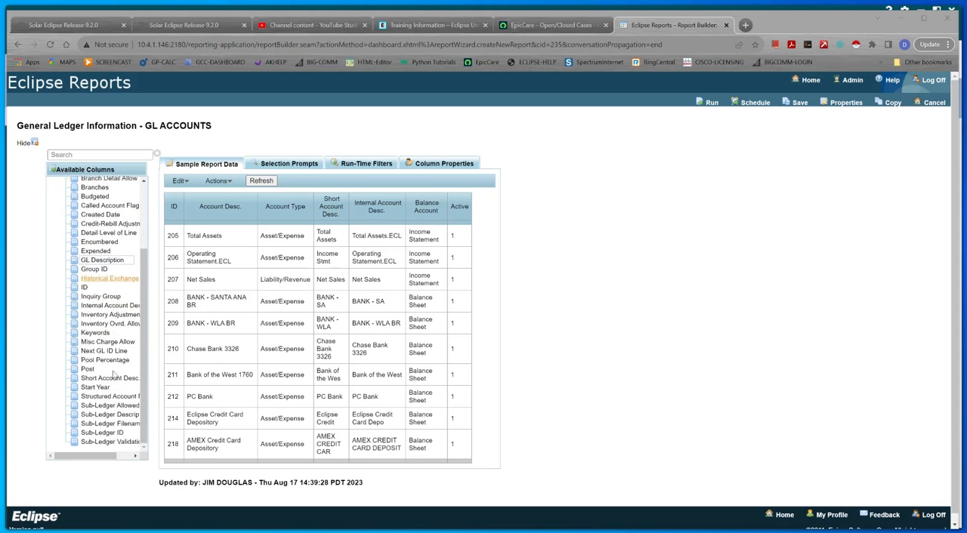
pyautogui.scroll(1, 113, 375)
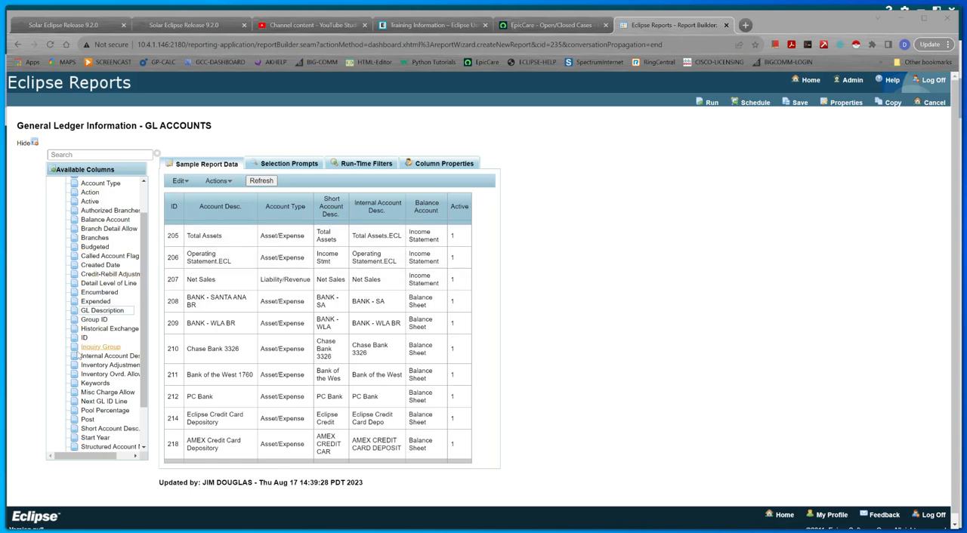
pyautogui.moveTo(83, 385); pyautogui.dragTo(84, 392)
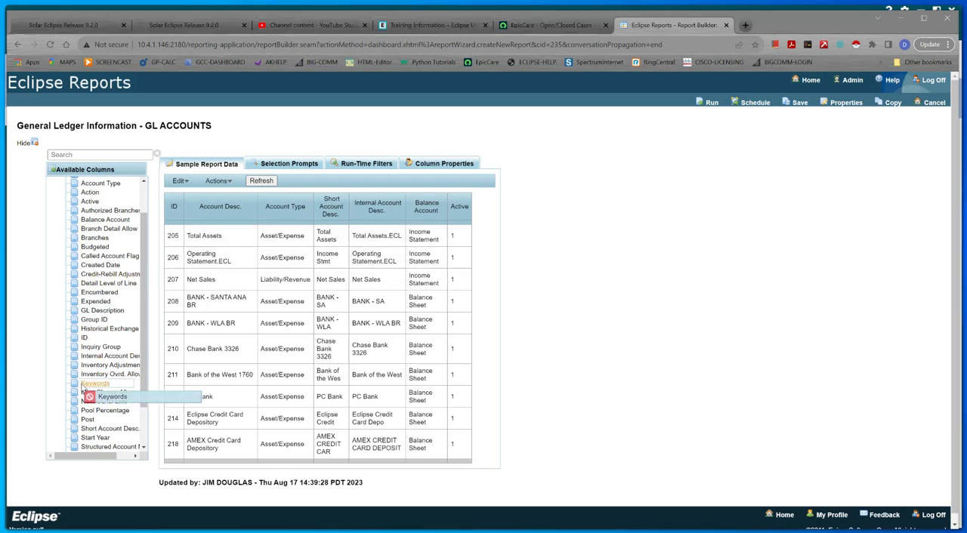
pyautogui.moveTo(83, 388); pyautogui.dragTo(253, 320)
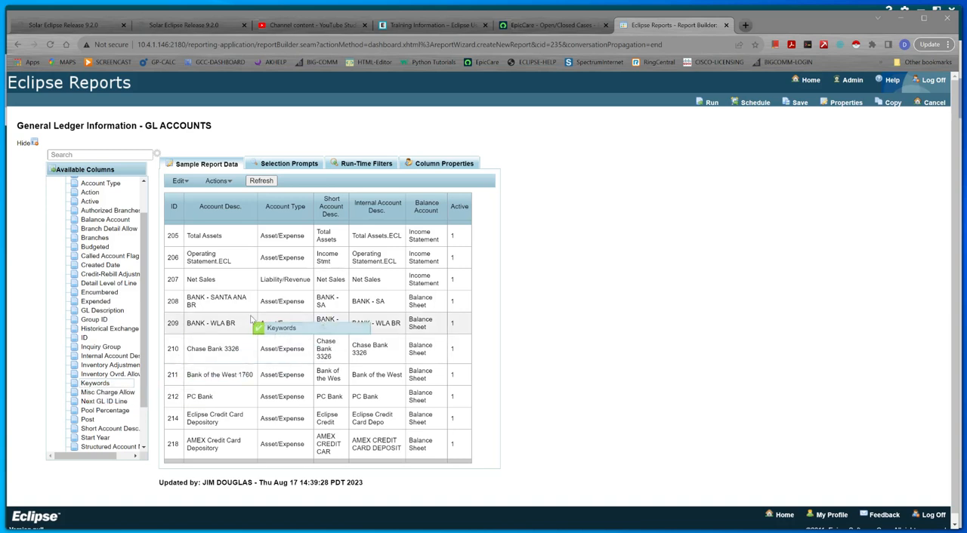
pyautogui.moveTo(253, 321); pyautogui.dragTo(277, 211)
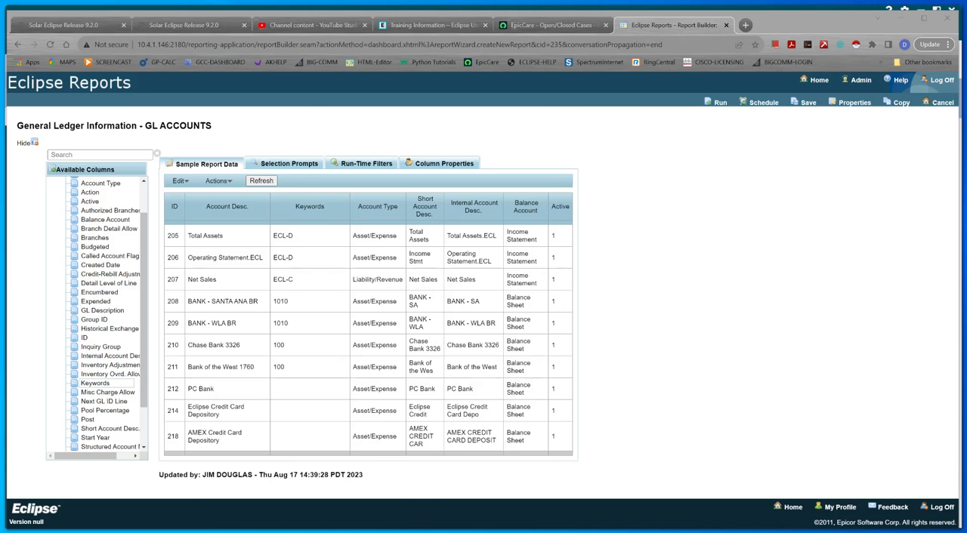
# Step: Run the GL ACCOUNTS report and open its finished output in Excel through the Excel IQY export
pyautogui.click(719, 103)
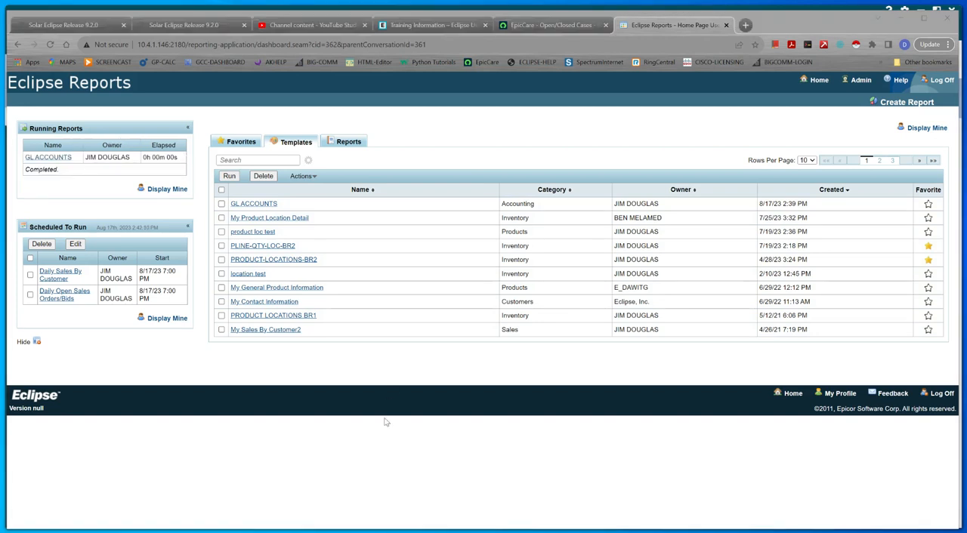
pyautogui.click(352, 141)
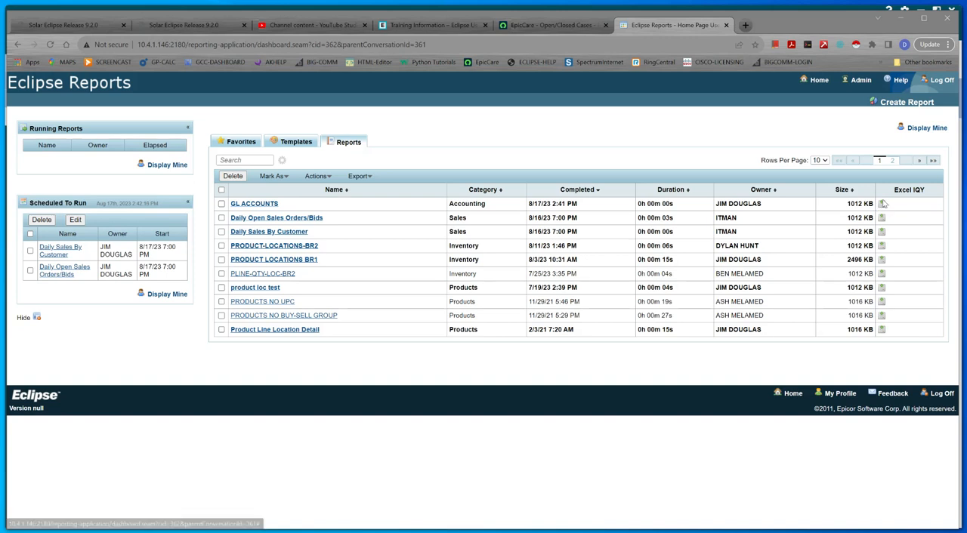
pyautogui.click(881, 204)
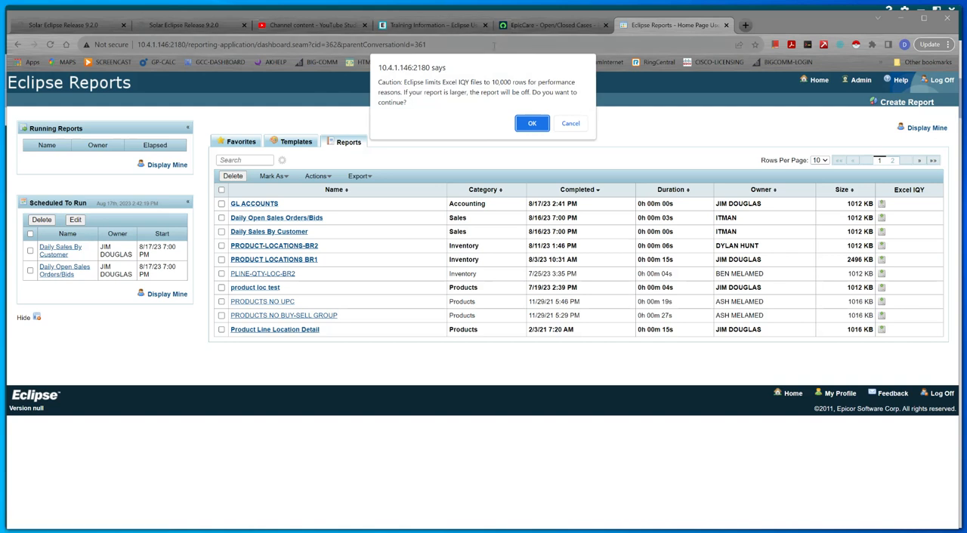
pyautogui.click(532, 125)
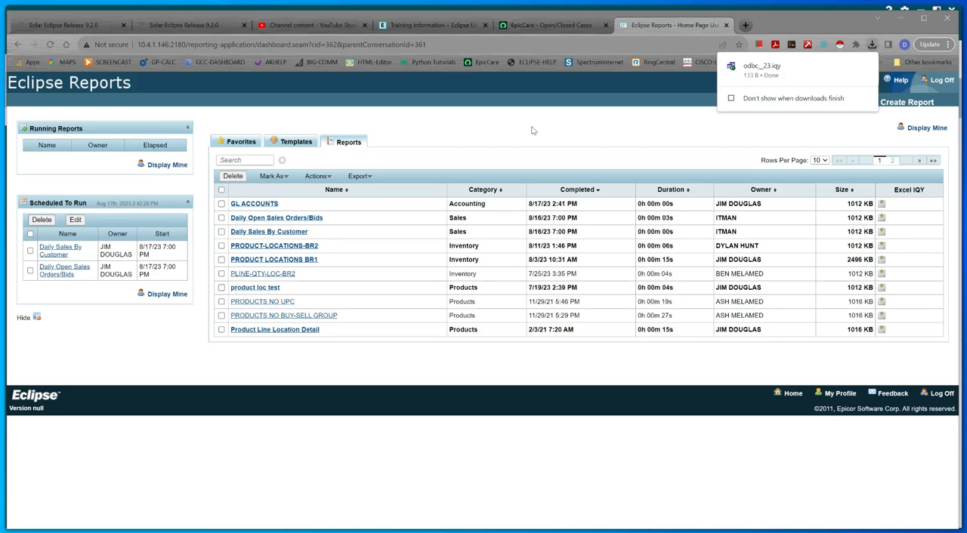
pyautogui.click(763, 68)
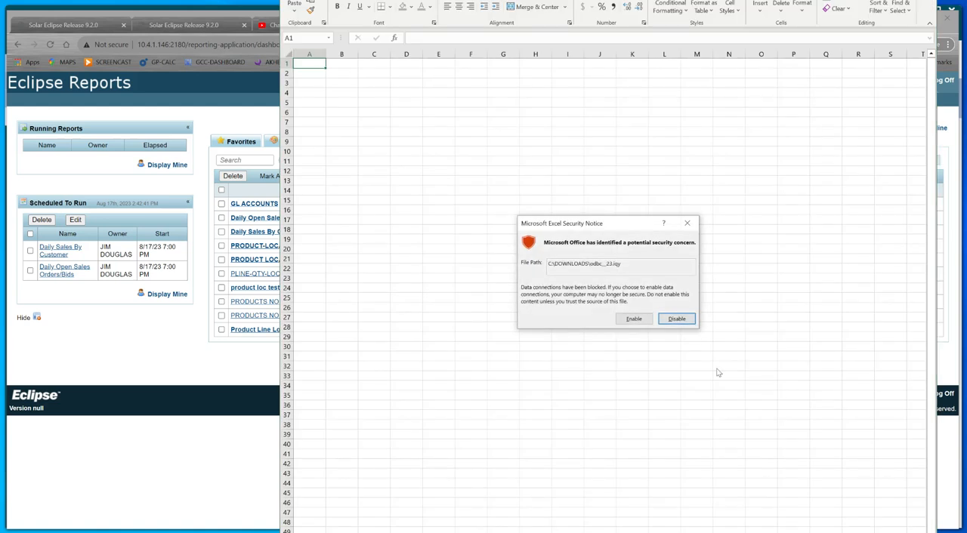
pyautogui.click(634, 319)
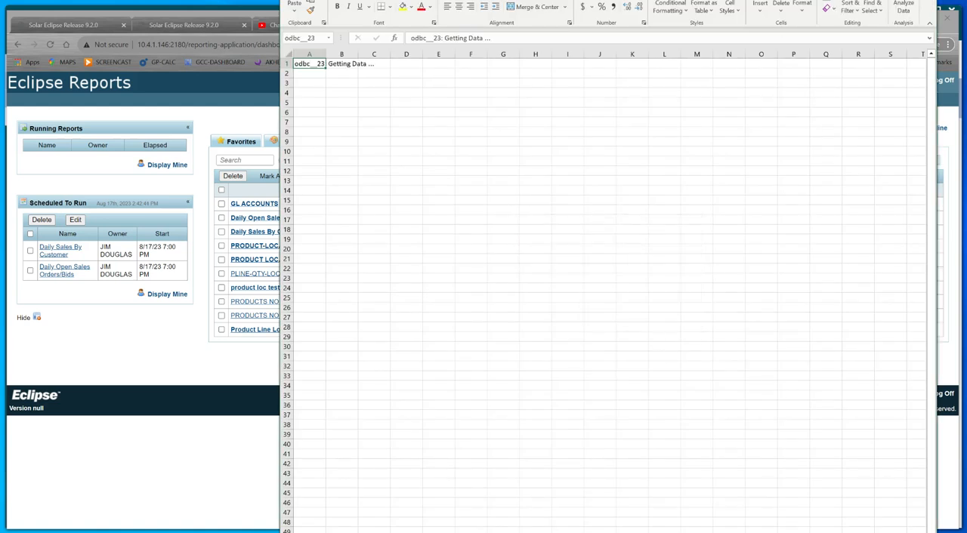
# Step: Reposition and widen the Excel window to review all exported G/L accounts and their columns
pyautogui.moveTo(756, 0); pyautogui.dragTo(491, 24)
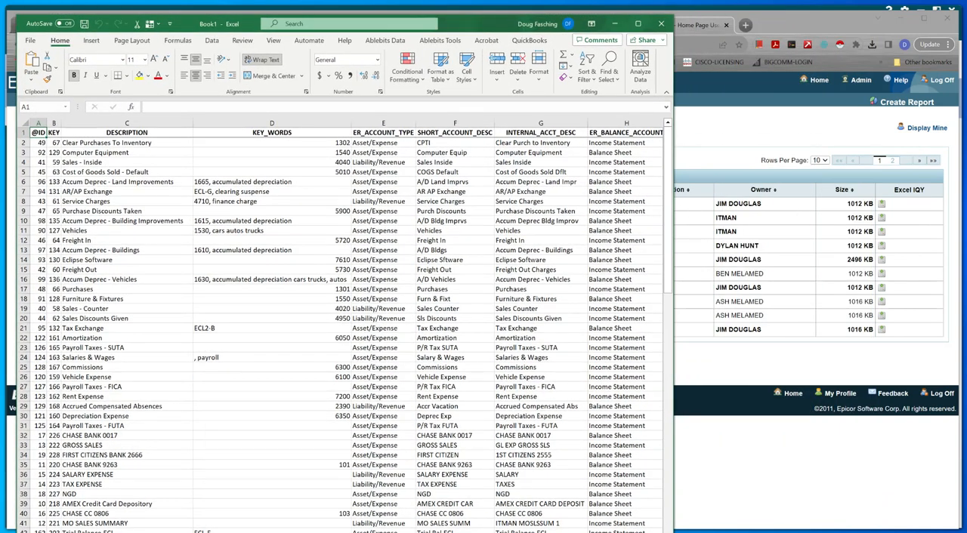
pyautogui.moveTo(673, 531); pyautogui.dragTo(953, 528)
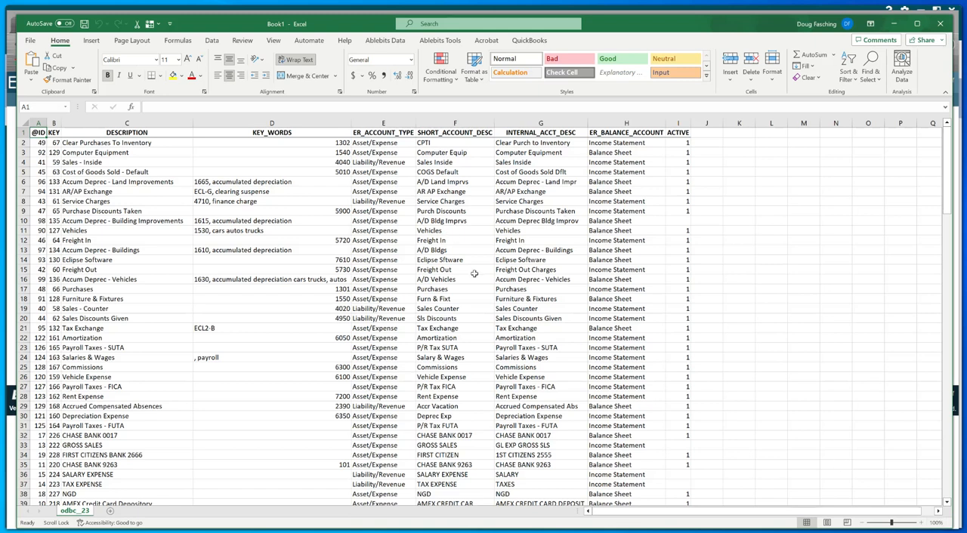
pyautogui.scroll(-20, 474, 273)
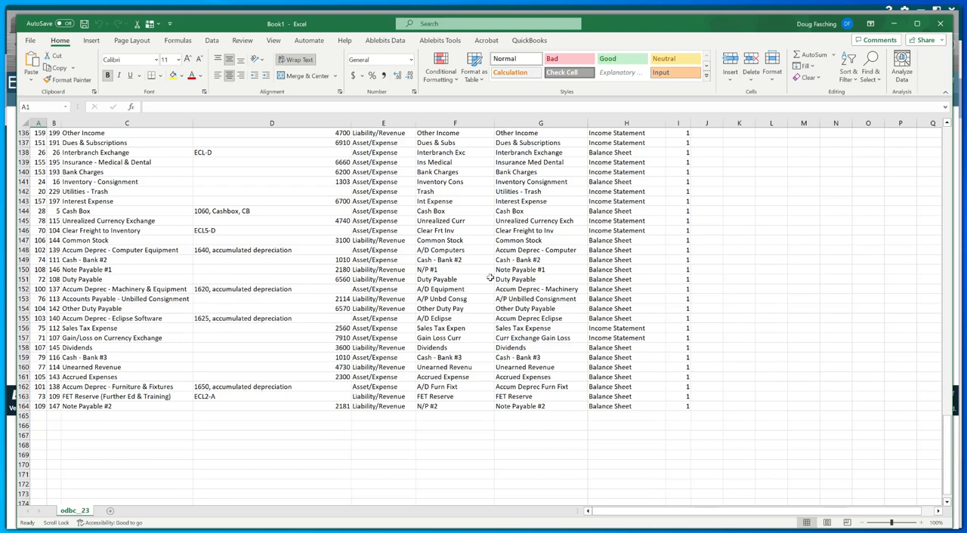
pyautogui.scroll(-12, 490, 278)
pyautogui.scroll(20, 490, 278)
pyautogui.scroll(8, 491, 278)
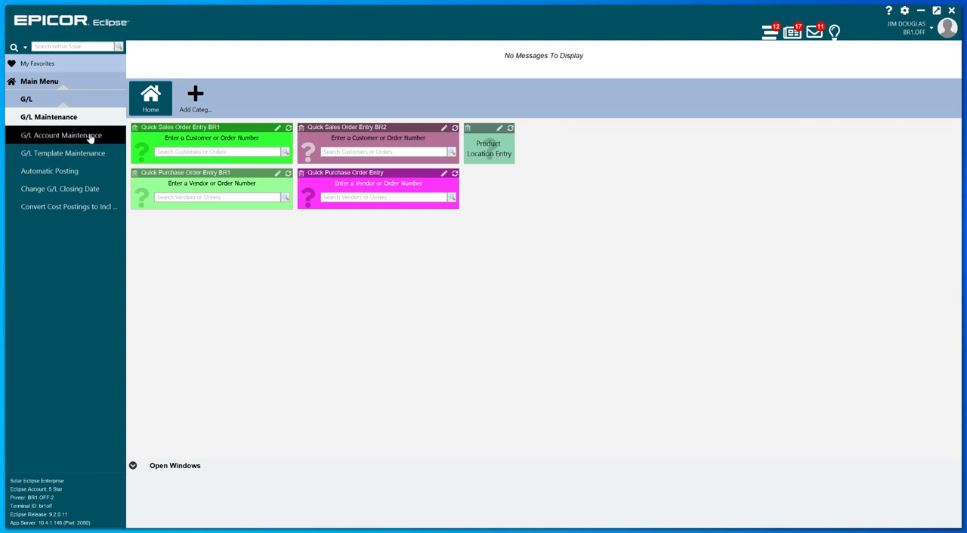
# Step: Switch to Solar Eclipse and load the Cash - Bank #1 account in G/L Account Maintenance by searching for 1010
pyautogui.click(90, 136)
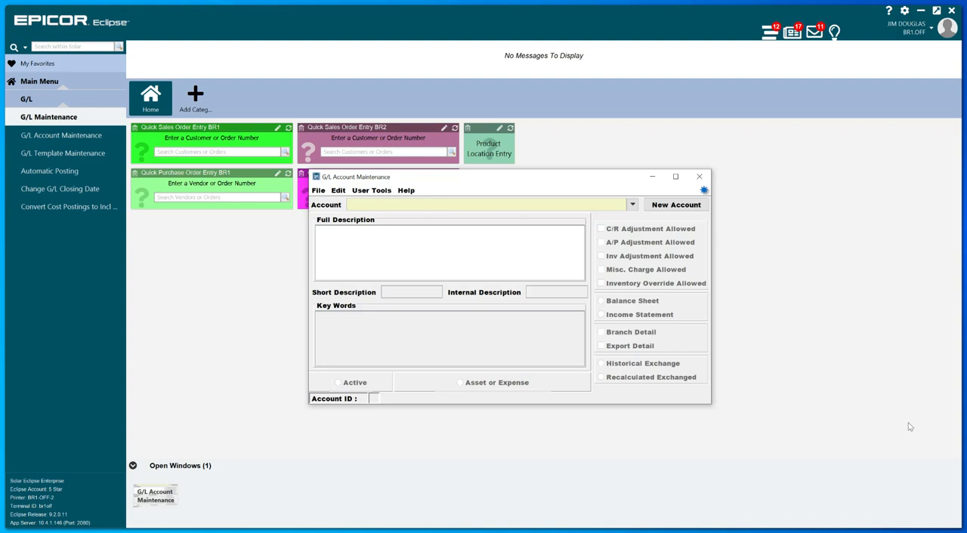
pyautogui.write('1010')
pyautogui.press('Return')
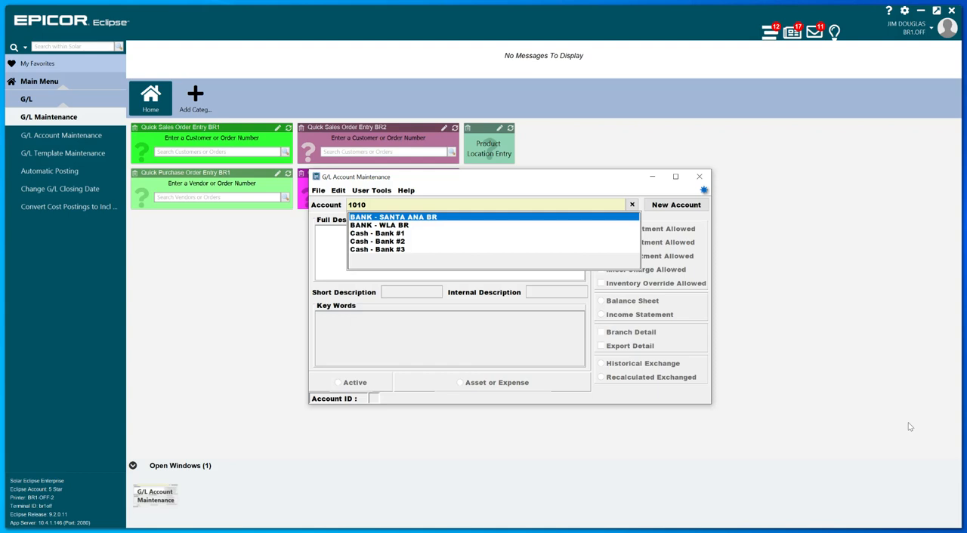
pyautogui.press('Down')
pyautogui.press('Down')
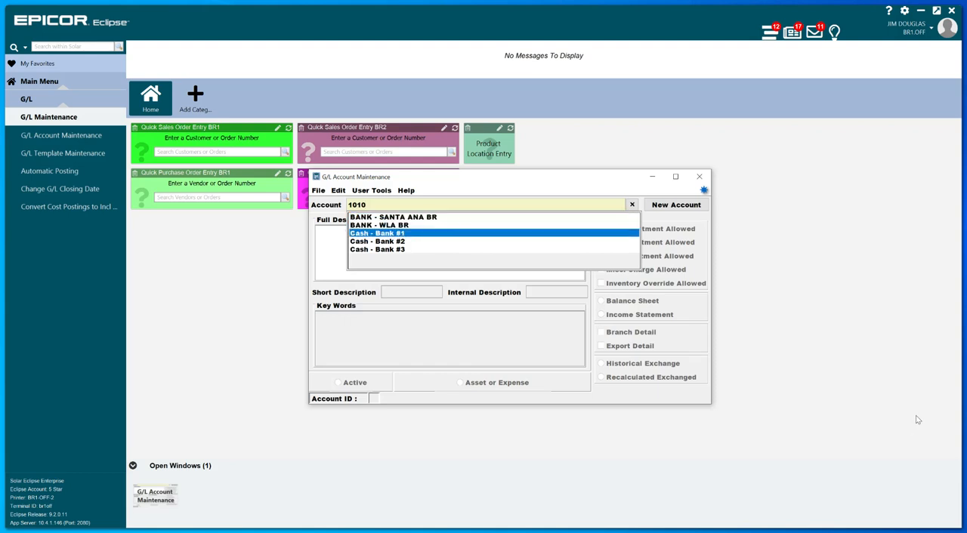
pyautogui.press('Return')
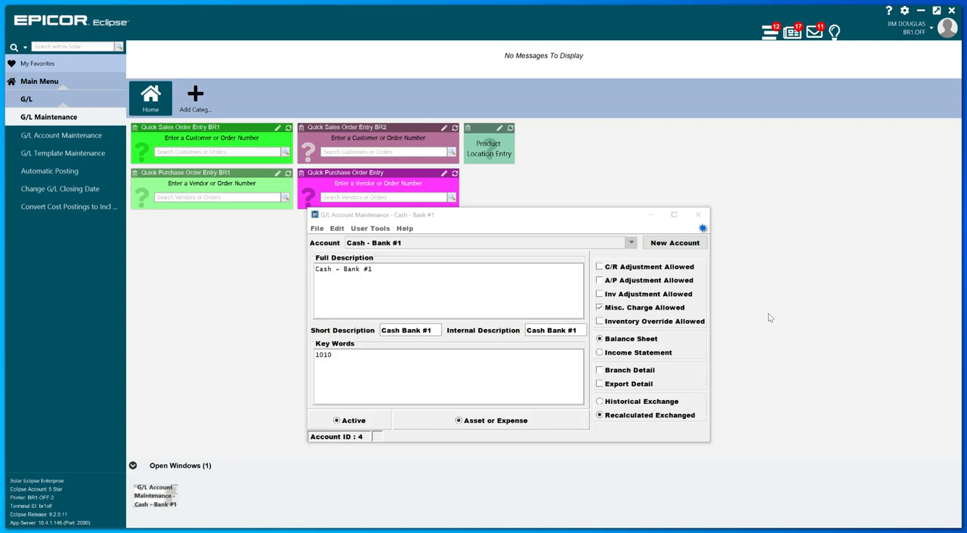
# Step: Allow C/R adjustments and A/P adjustments on the Cash - Bank #1 account
pyautogui.click(602, 268)
pyautogui.click(601, 269)
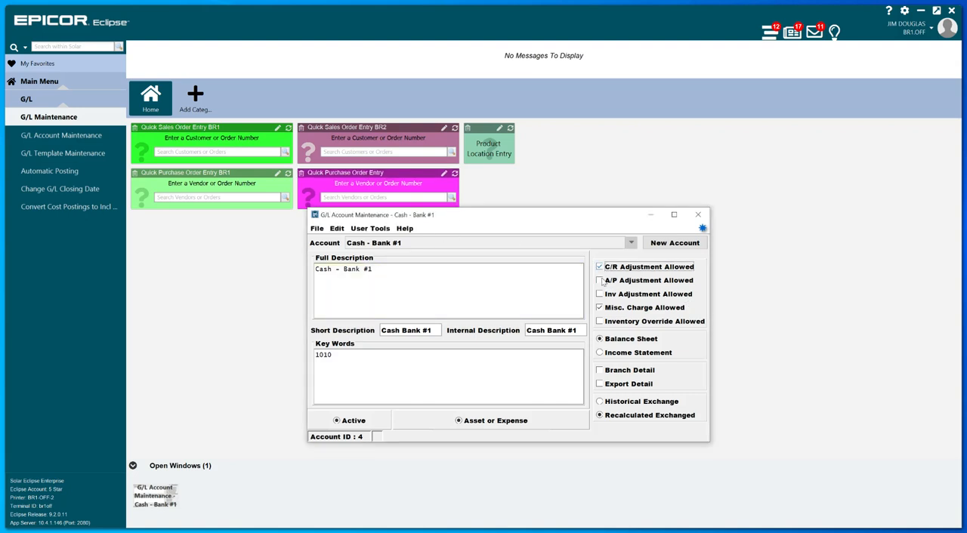
pyautogui.click(601, 281)
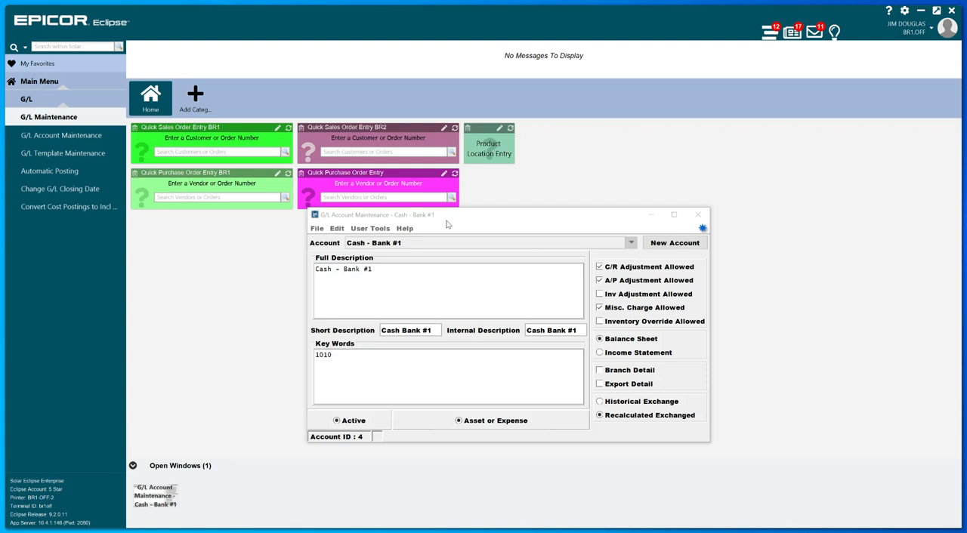
pyautogui.click(322, 234)
pyautogui.click(321, 233)
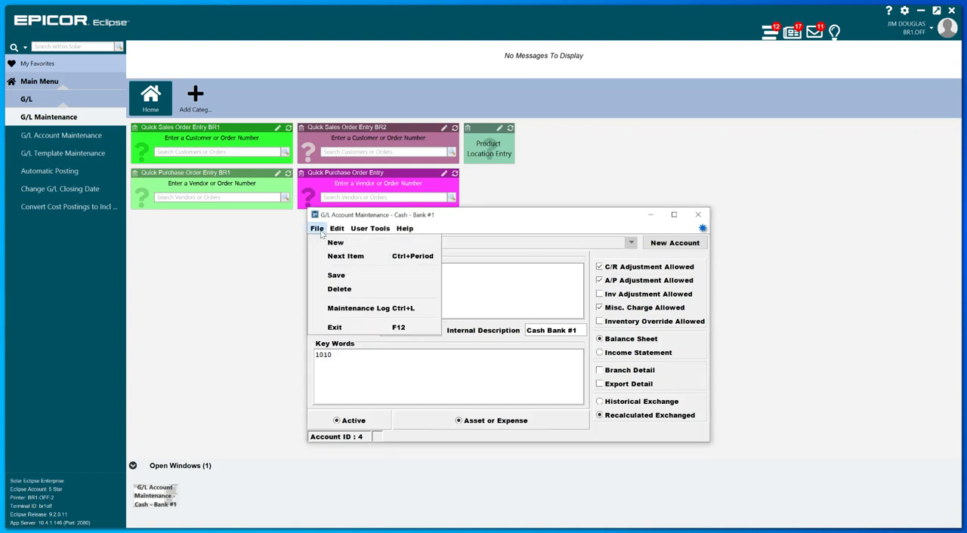
pyautogui.moveTo(337, 228)
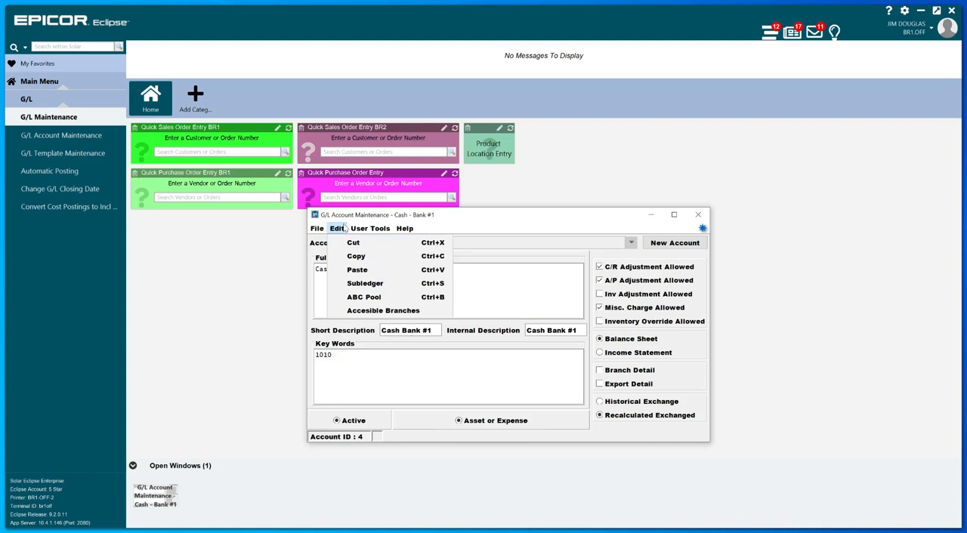
pyautogui.click(533, 219)
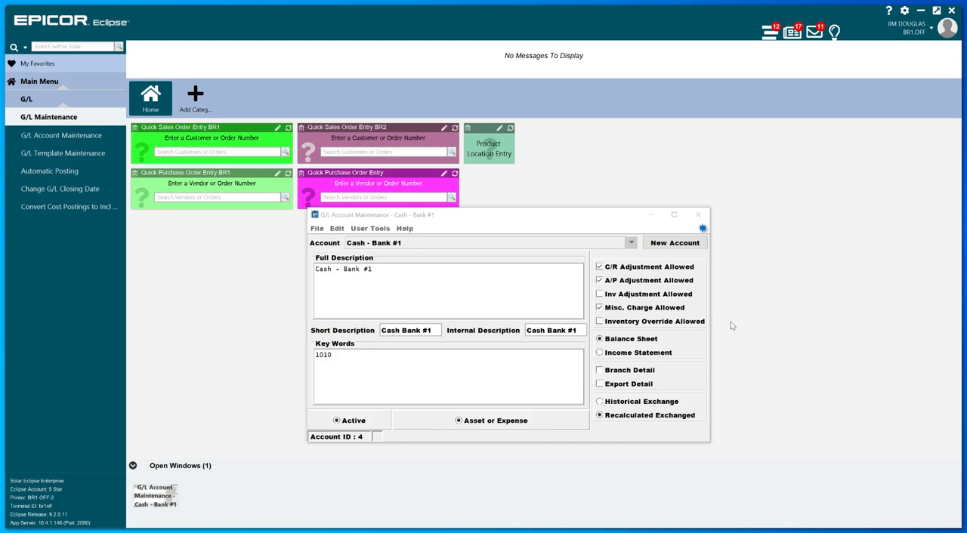
# Step: Close G/L Account Maintenance and open Control Maintenance by searching for CONTROL MAINTENANCE
pyautogui.click(693, 219)
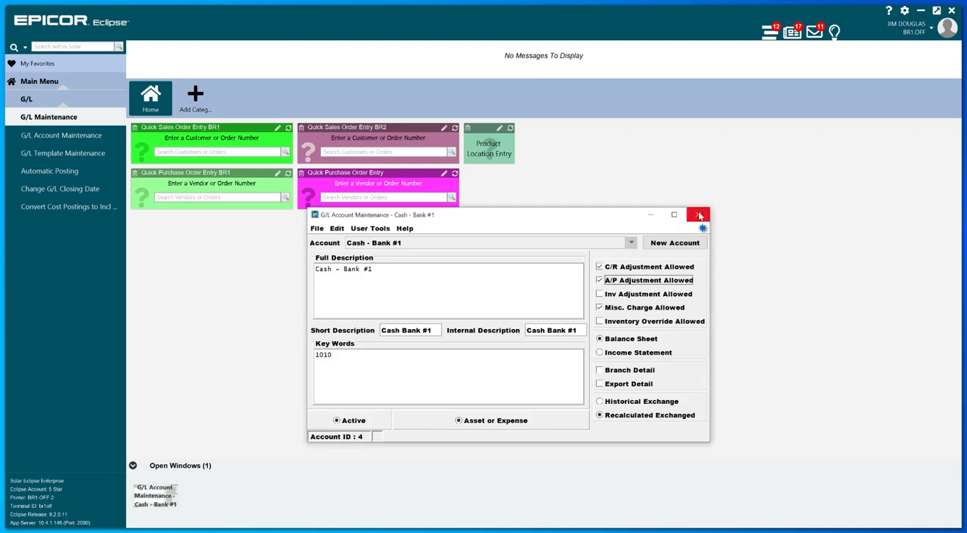
pyautogui.click(55, 45)
pyautogui.write('CONTR')
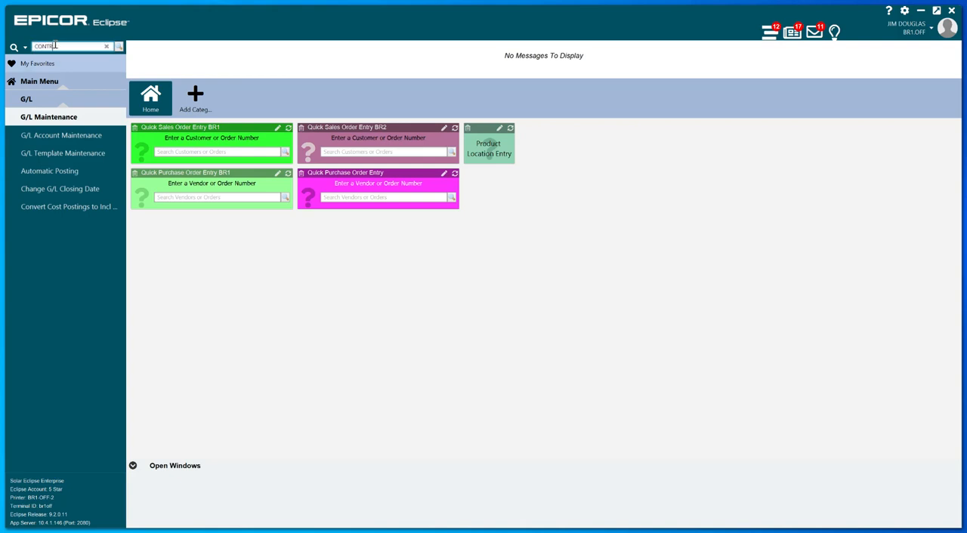
pyautogui.write('OL MAINTENANCE')
pyautogui.press('Return')
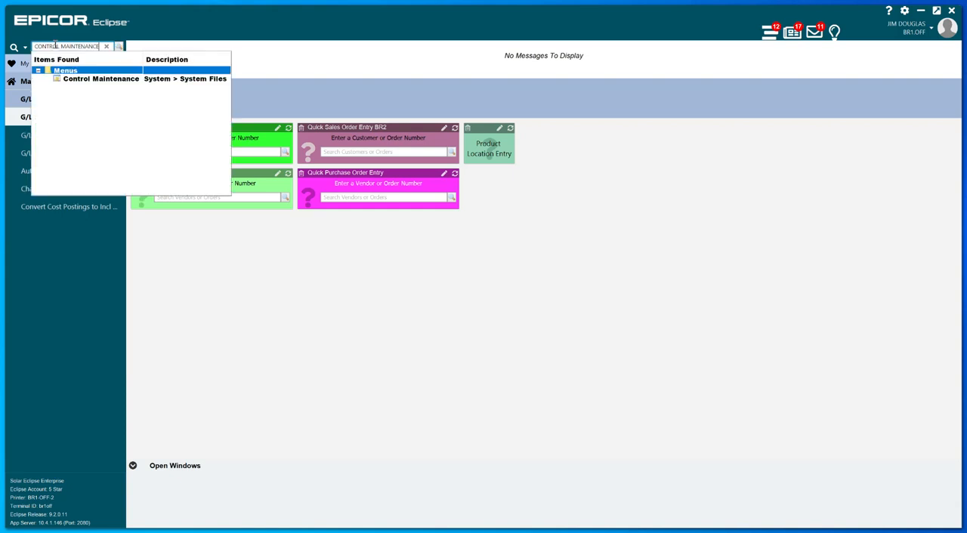
pyautogui.doubleClick(161, 80)
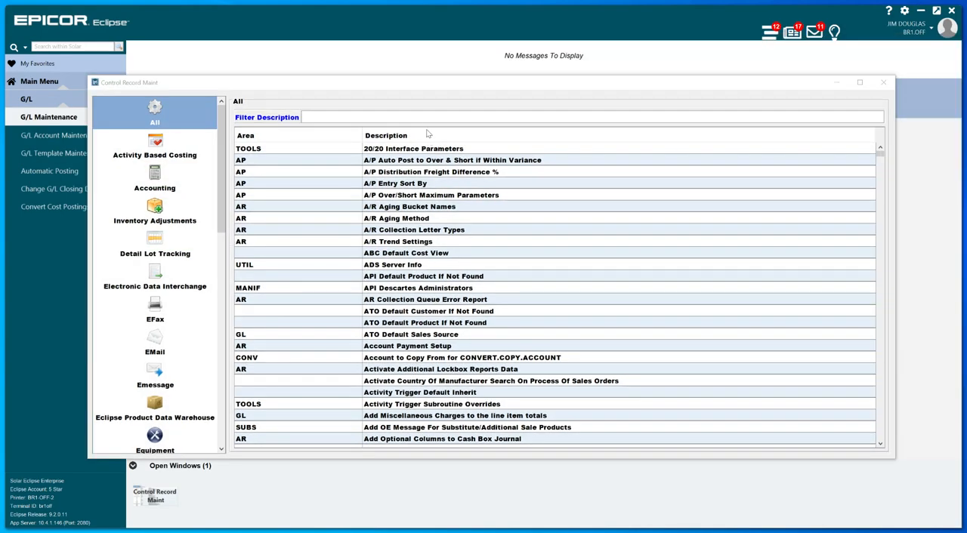
# Step: Filter the control records by CASH BOX, open Cash Box Reconciliation Defaults and reposition its window
pyautogui.click(426, 117)
pyautogui.write('C')
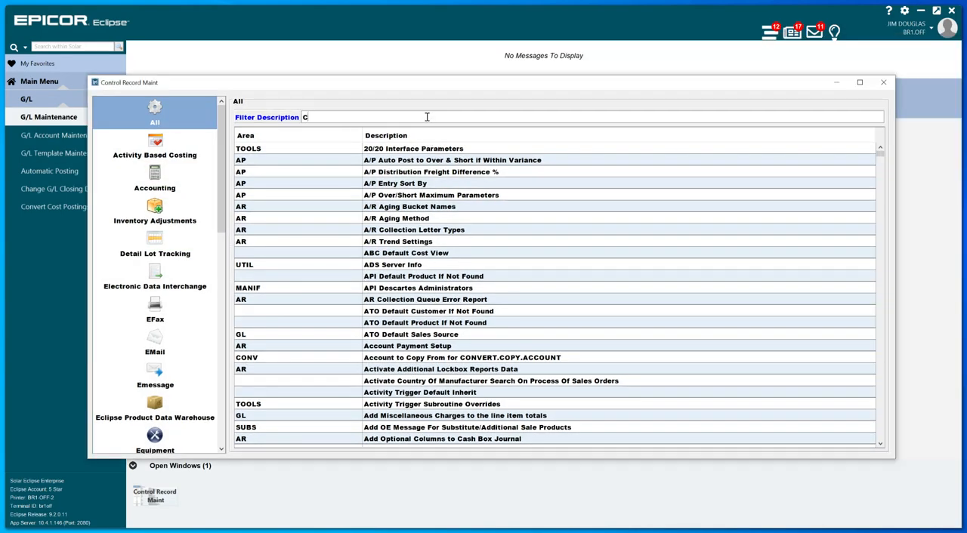
pyautogui.write('ASH BOX')
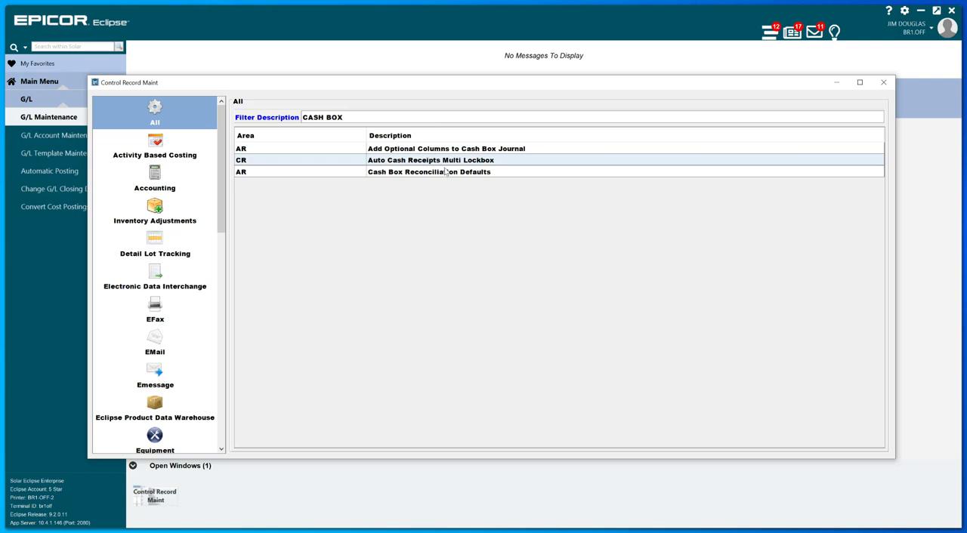
pyautogui.click(445, 173)
pyautogui.doubleClick(445, 173)
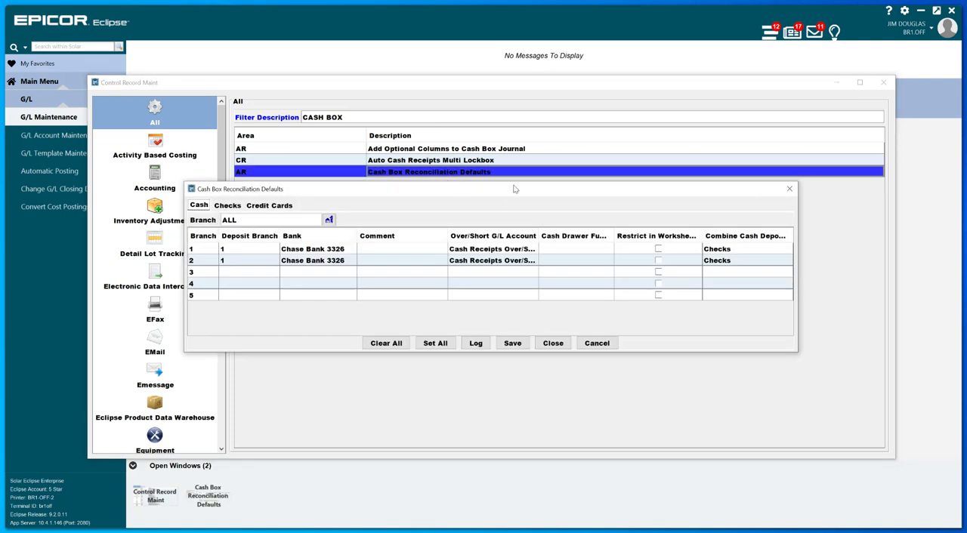
pyautogui.moveTo(517, 189); pyautogui.dragTo(518, 143)
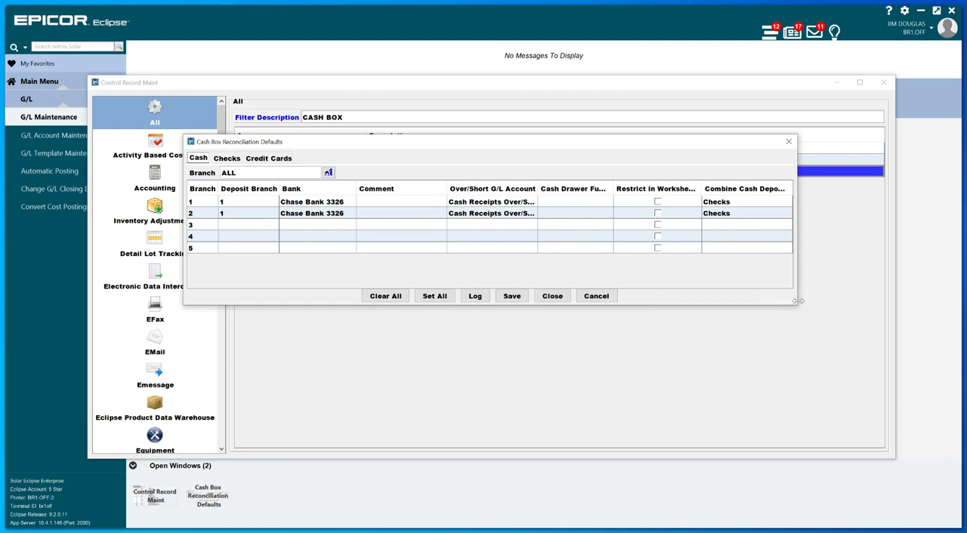
pyautogui.moveTo(797, 305); pyautogui.dragTo(847, 487)
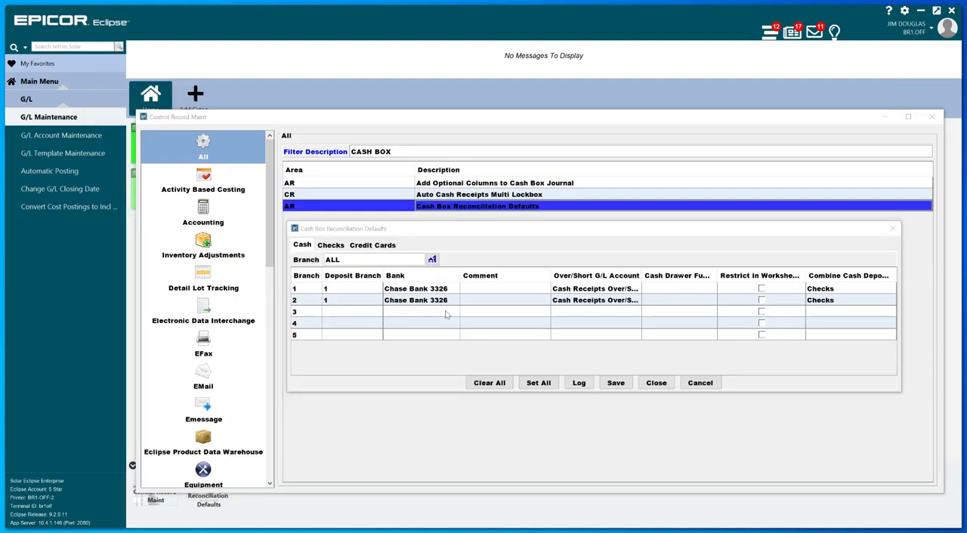
# Step: Examine the banks selectable for branch 3 in the cash defaults and leave the record without saving
pyautogui.click(415, 315)
pyautogui.click(417, 315)
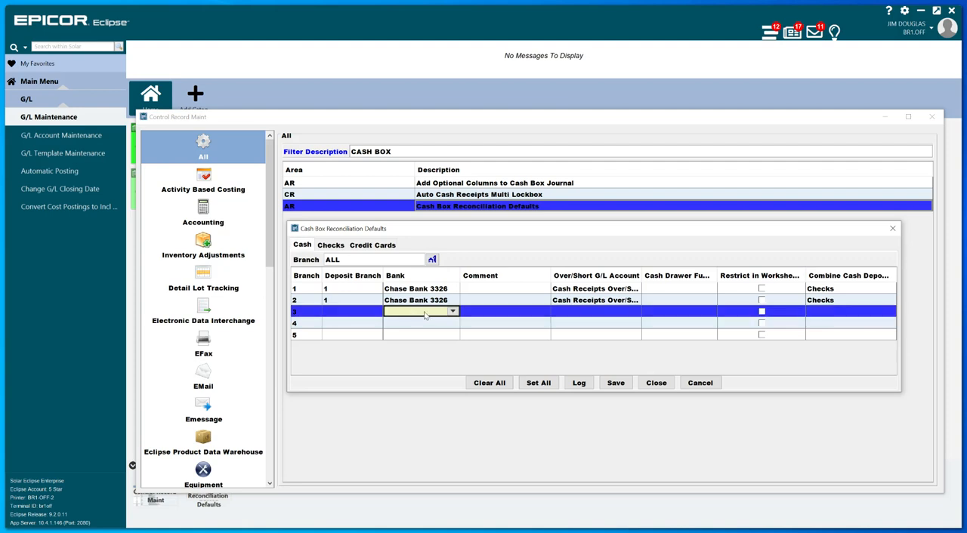
pyautogui.click(452, 311)
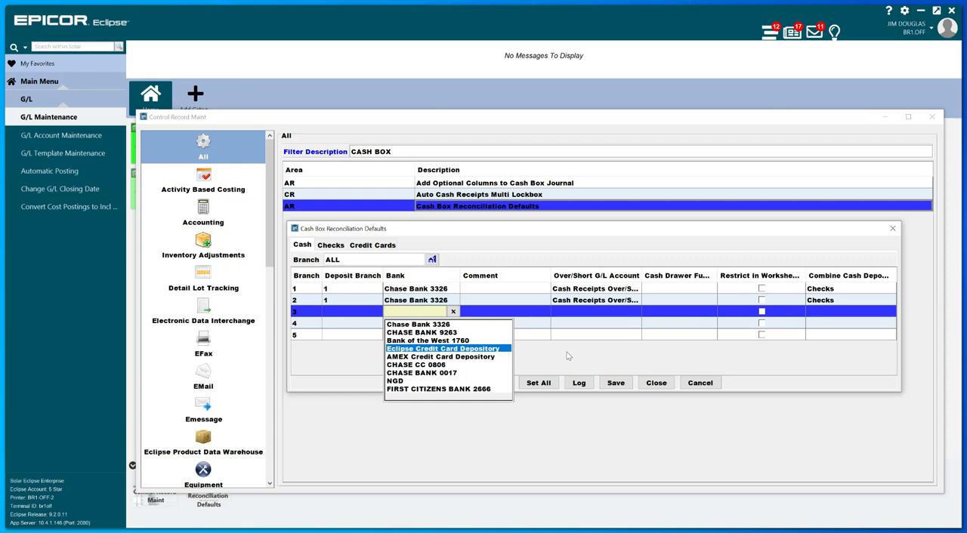
pyautogui.press('Escape')
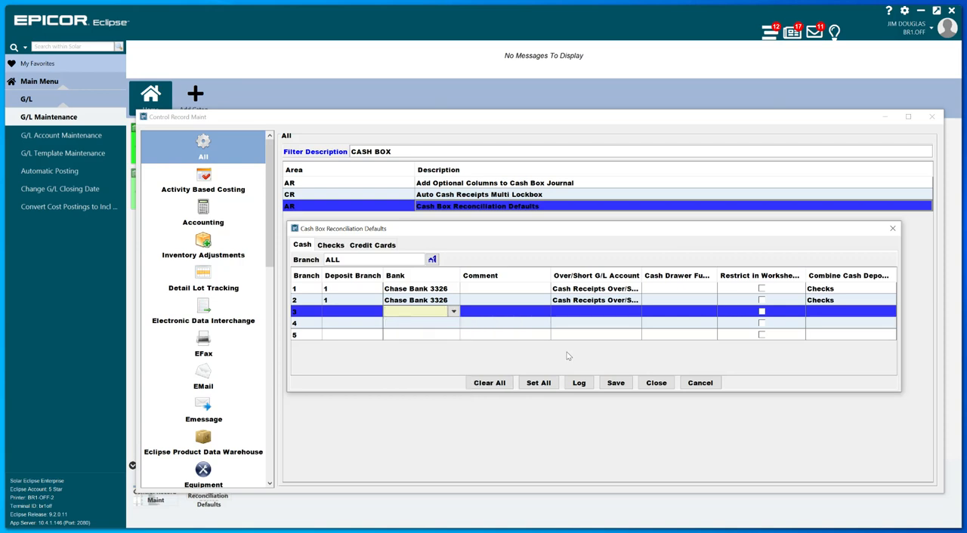
pyautogui.click(700, 383)
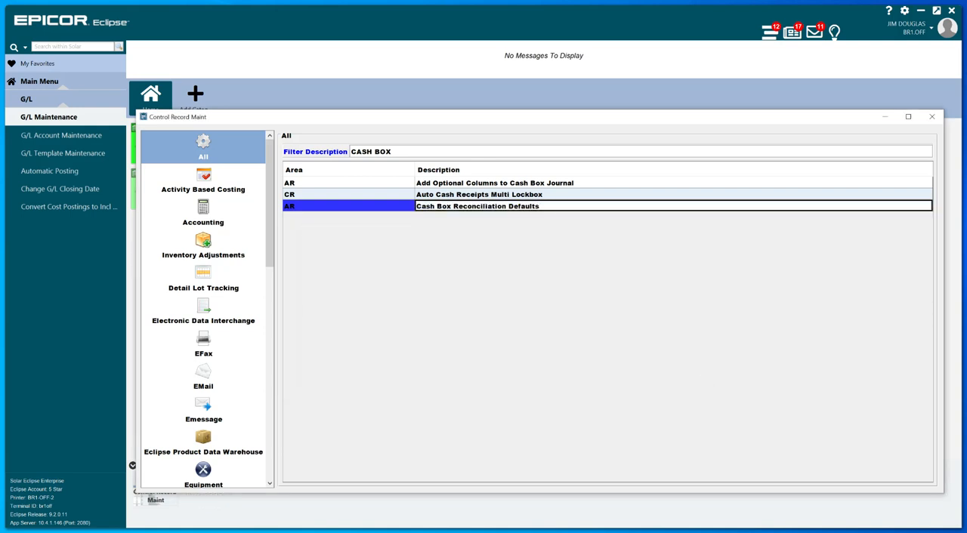
# Step: Return to the main window, open G/L Automatic Posting and bring up the Cash Account item's multiple G/L account list
pyautogui.click(82, 307)
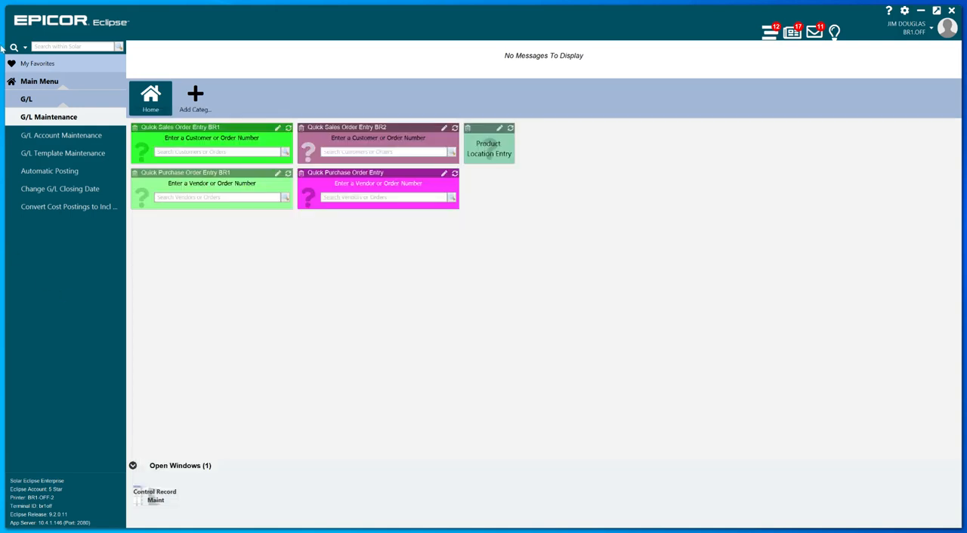
pyautogui.click(62, 175)
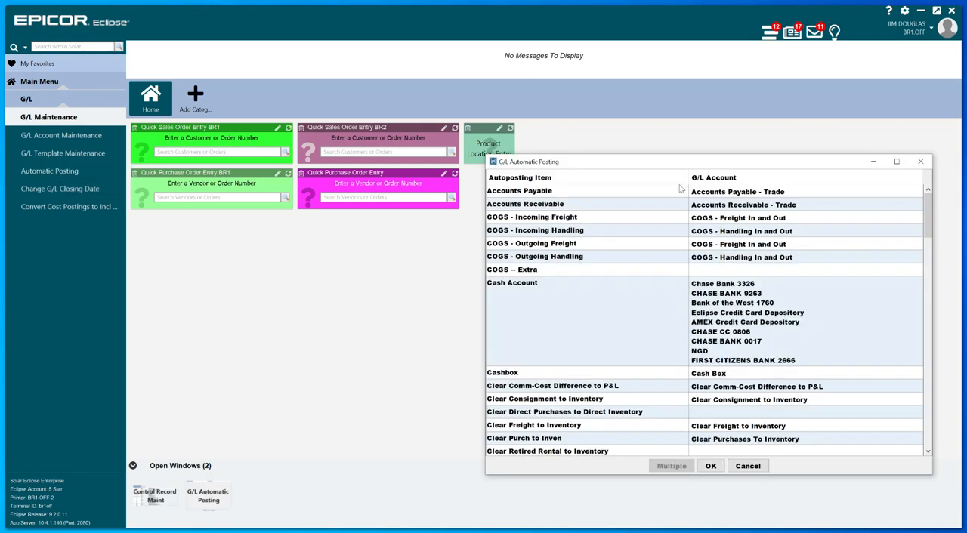
pyautogui.moveTo(730, 161); pyautogui.dragTo(549, 129)
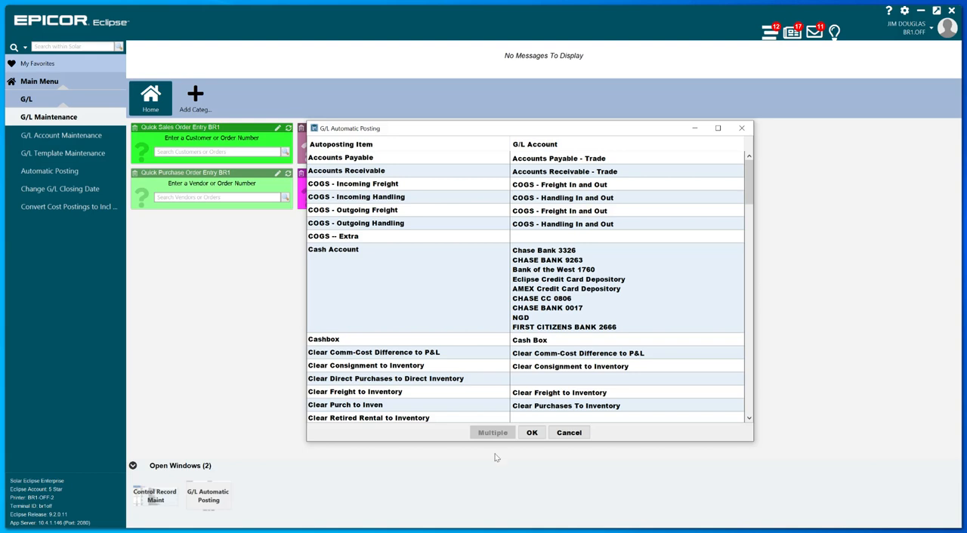
pyautogui.click(454, 275)
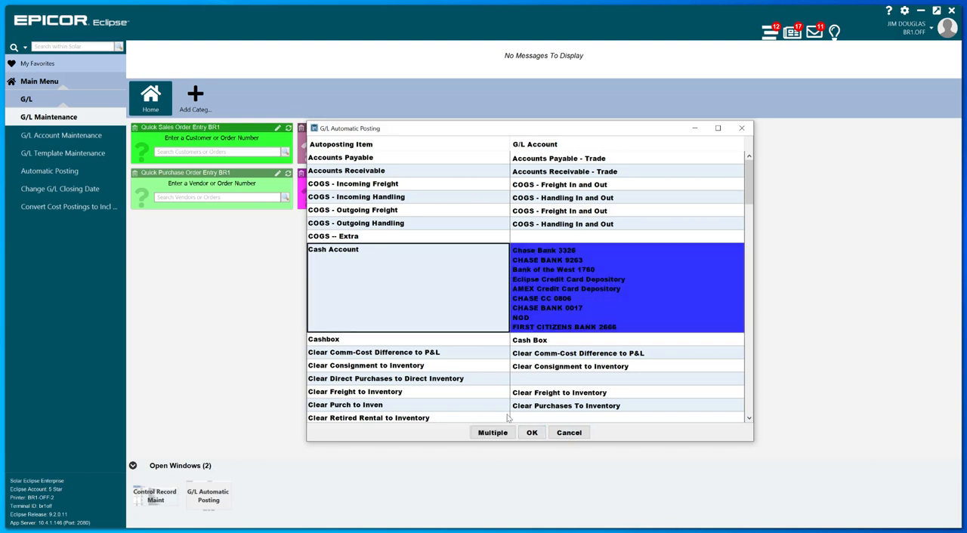
pyautogui.click(495, 435)
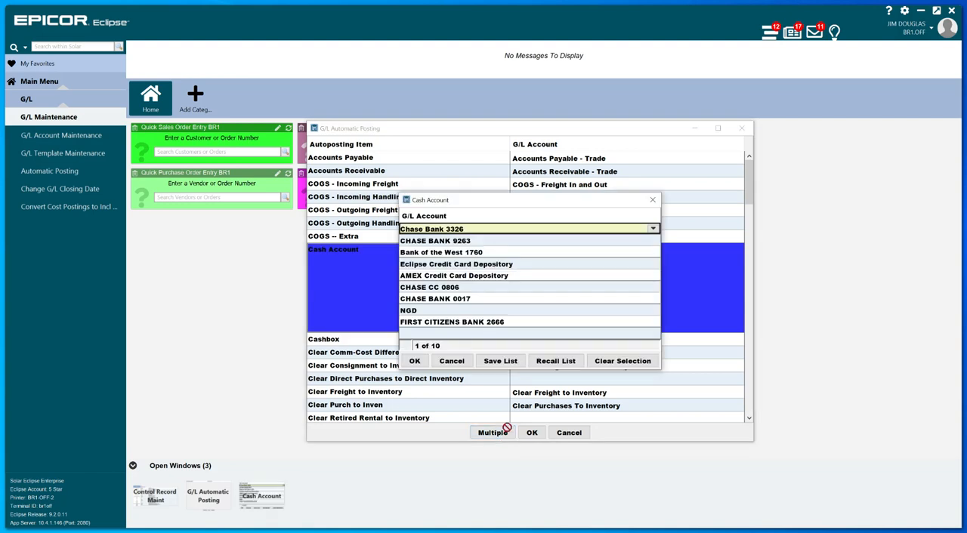
pyautogui.click(541, 265)
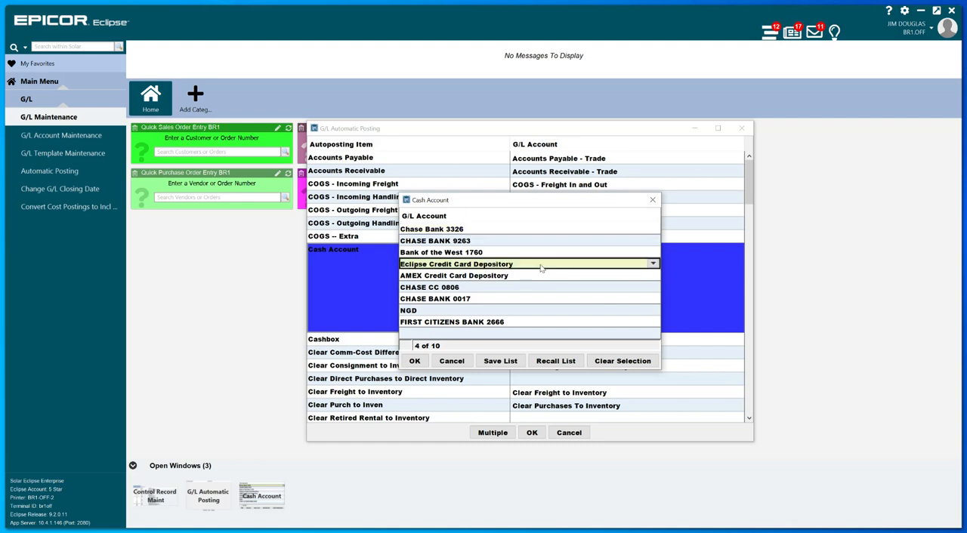
pyautogui.click(463, 361)
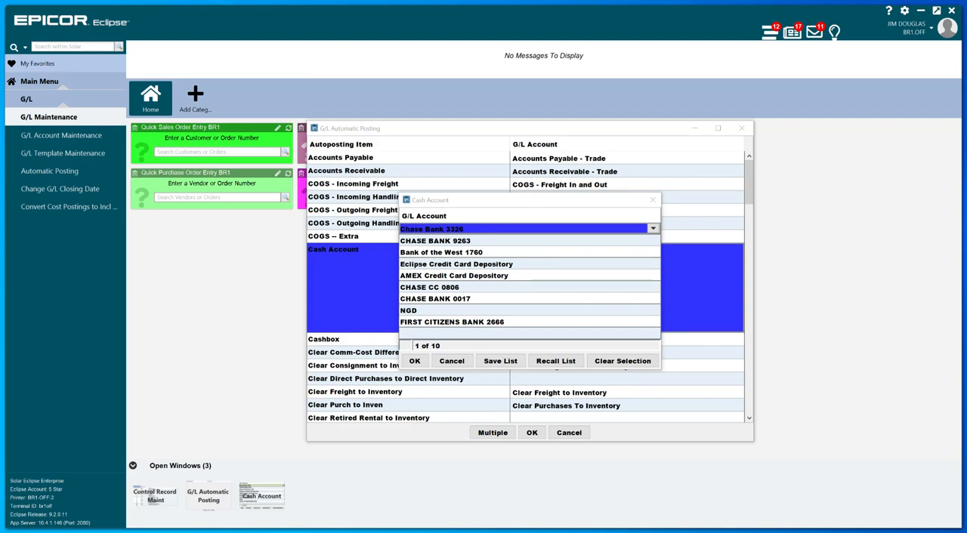
# Step: Replace Eclipse Credit Card Depository with Cash - Bank #1 in the Cash Account list and save the automatic posting setup
pyautogui.click(567, 269)
pyautogui.click(565, 268)
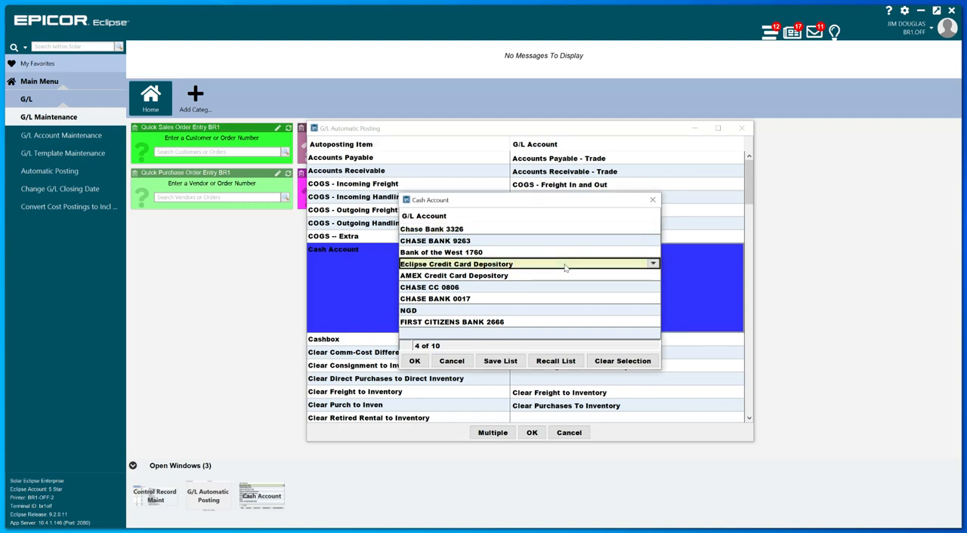
pyautogui.click(628, 263)
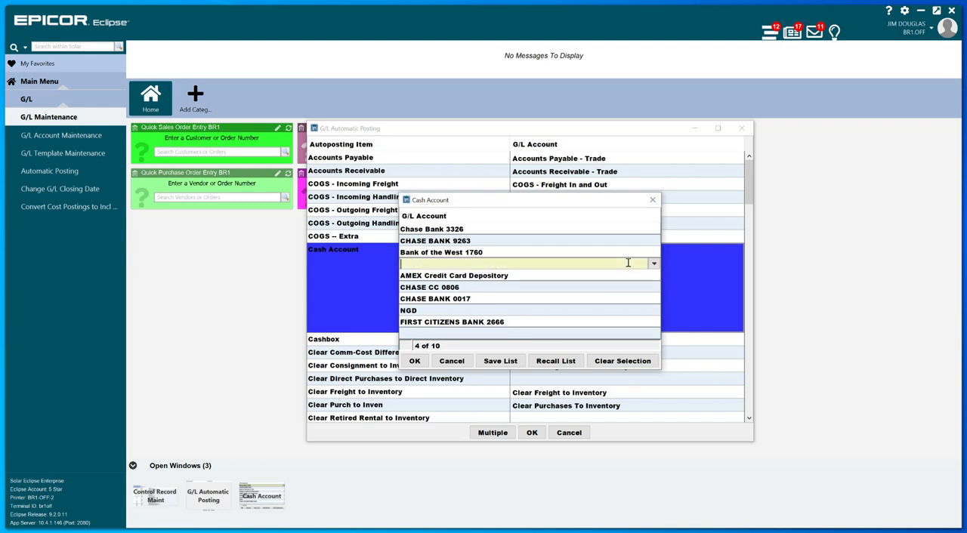
pyautogui.write('CASH')
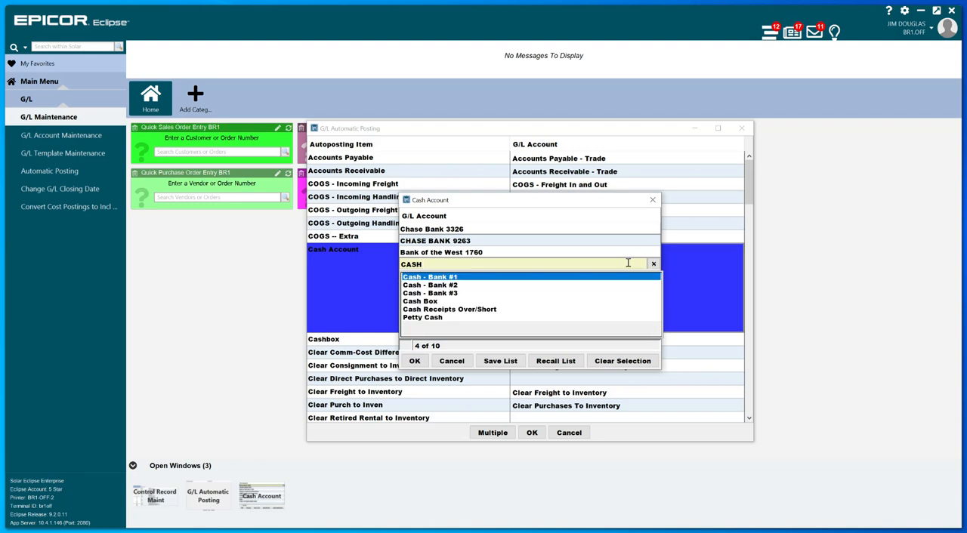
pyautogui.click(495, 278)
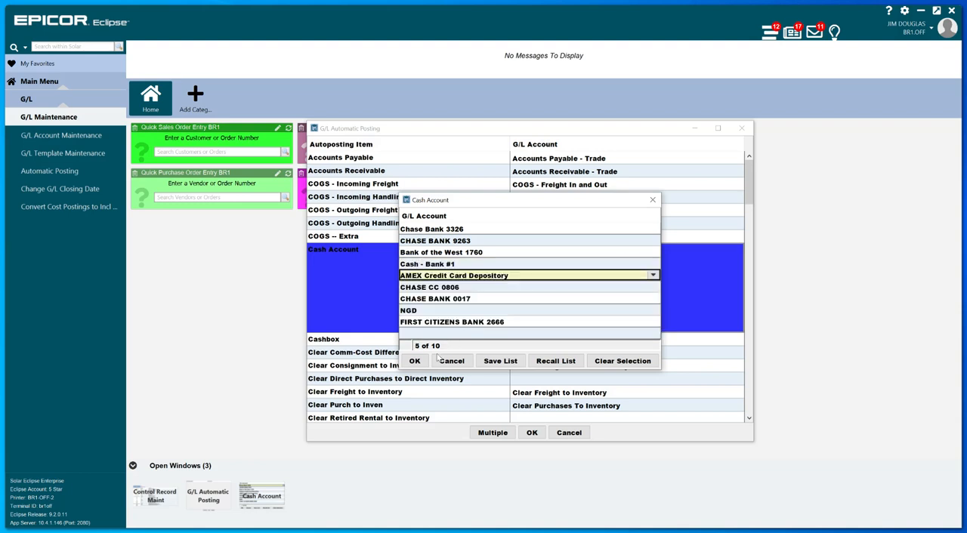
pyautogui.click(497, 364)
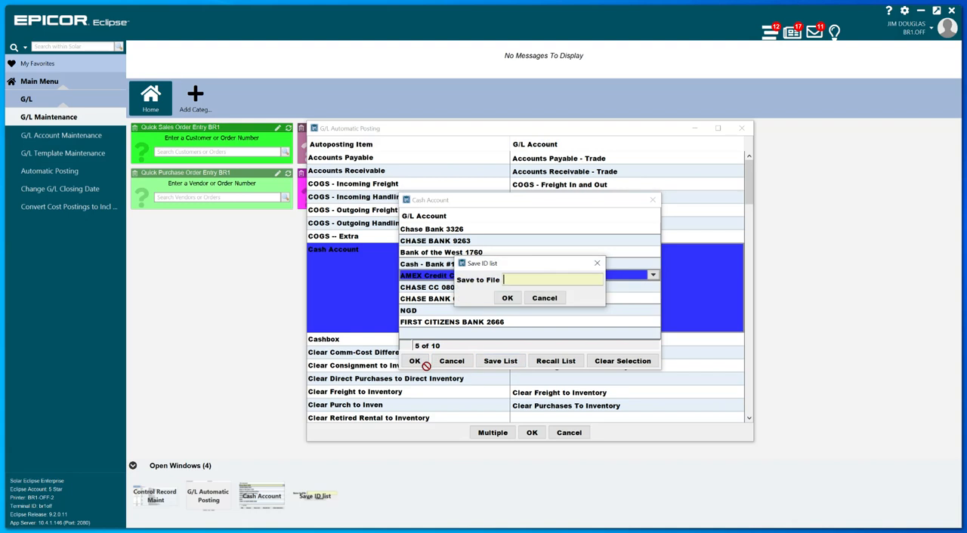
pyautogui.click(558, 302)
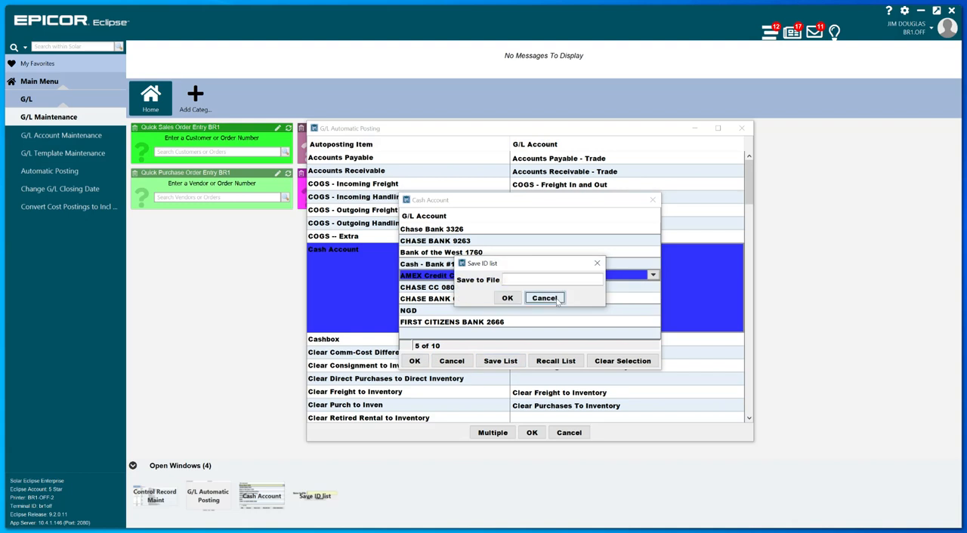
pyautogui.click(416, 361)
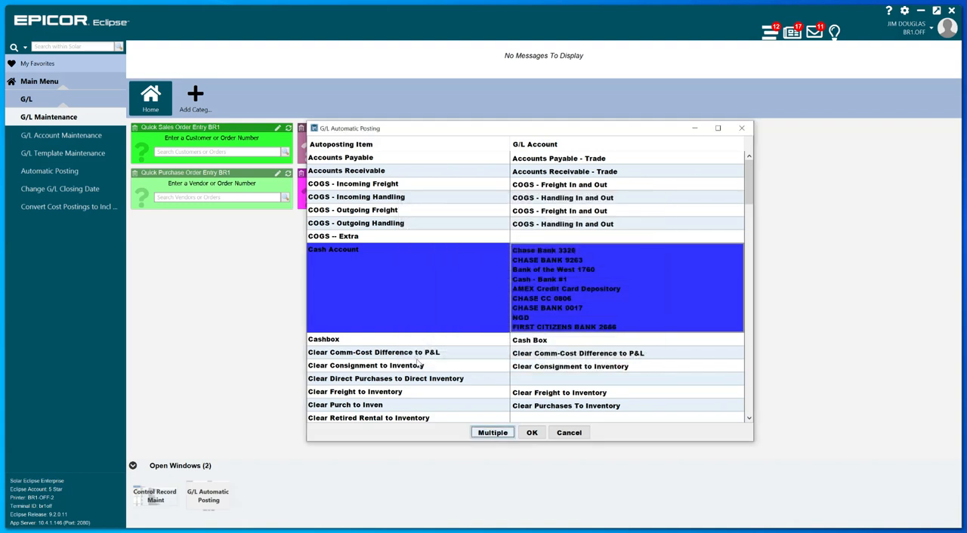
pyautogui.click(533, 286)
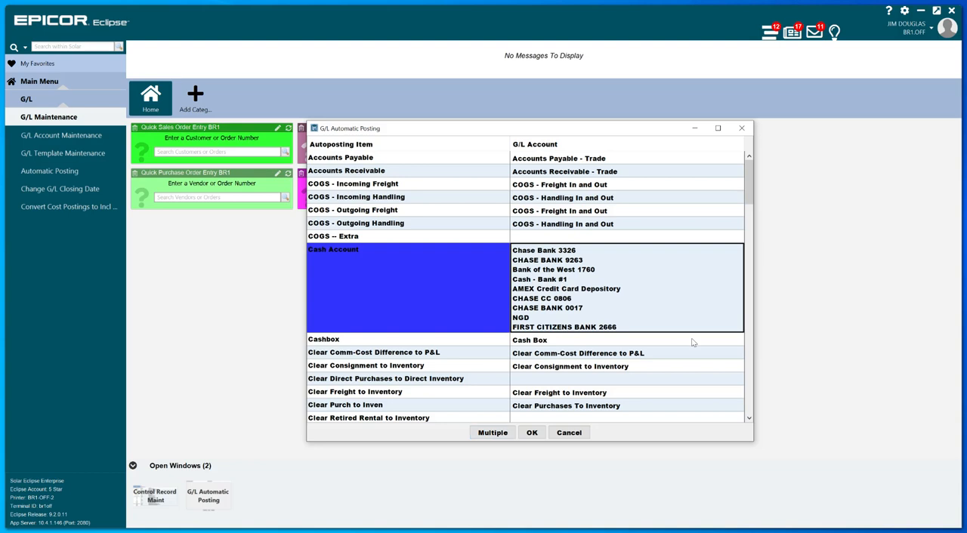
pyautogui.click(532, 433)
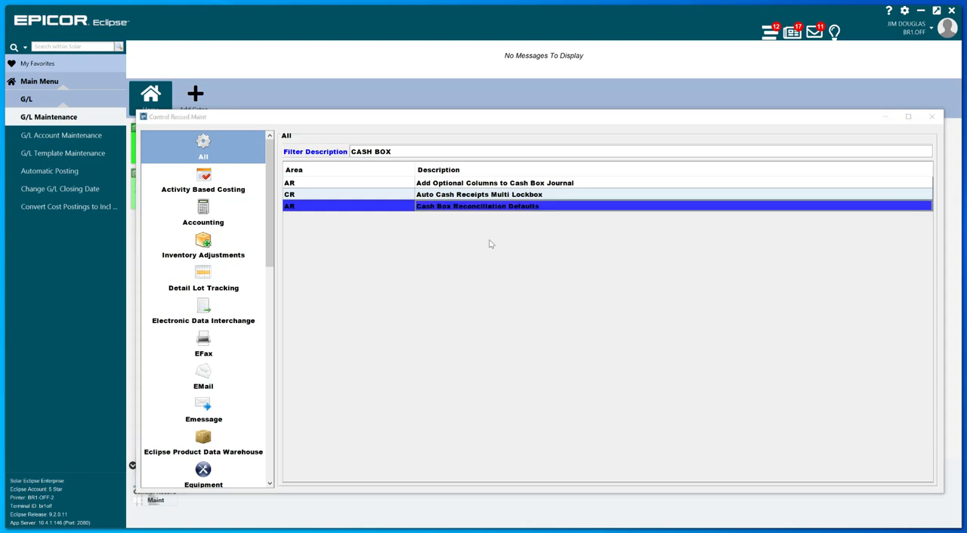
# Step: Reopen Cash Box Reconciliation Defaults and review the branch bank settings for checks, credit cards and cash
pyautogui.click(471, 210)
pyautogui.doubleClick(470, 209)
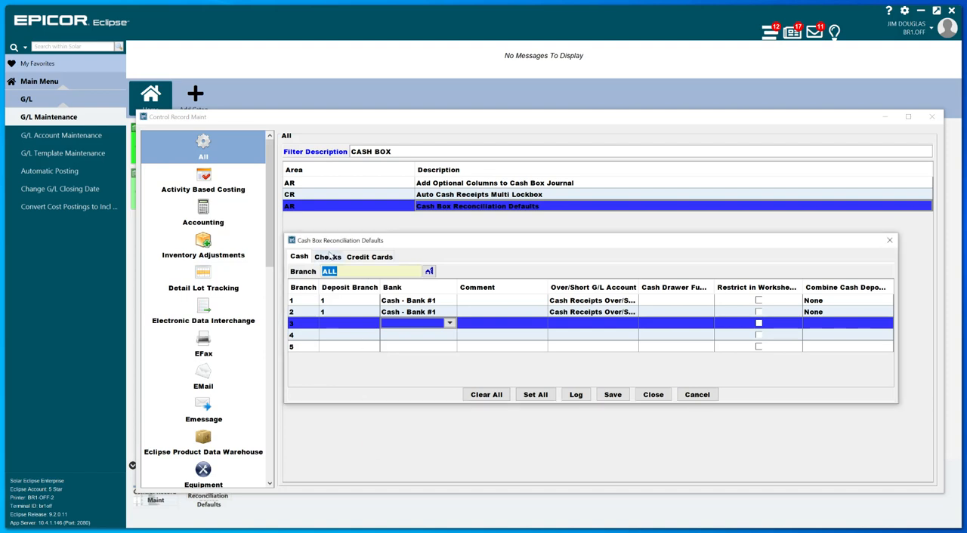
pyautogui.click(330, 257)
pyautogui.click(377, 258)
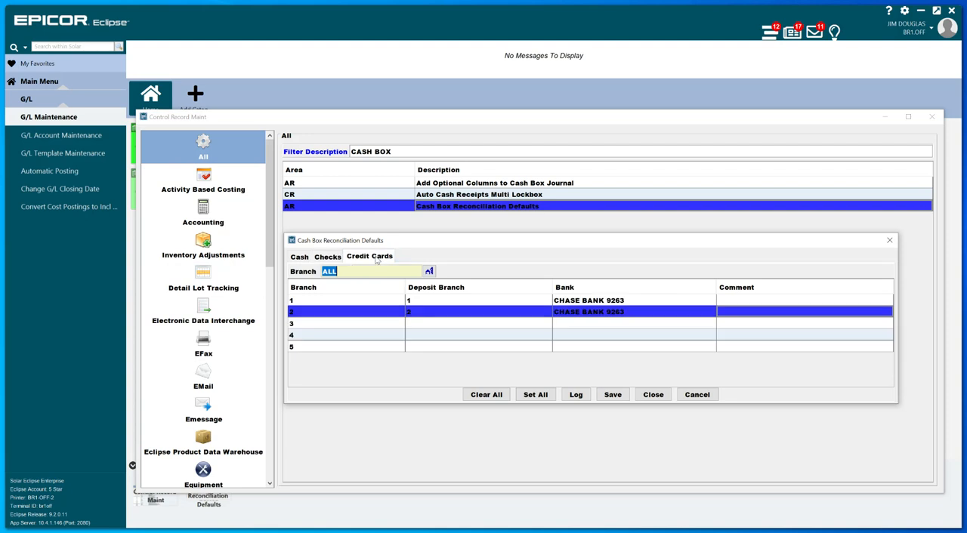
pyautogui.click(300, 257)
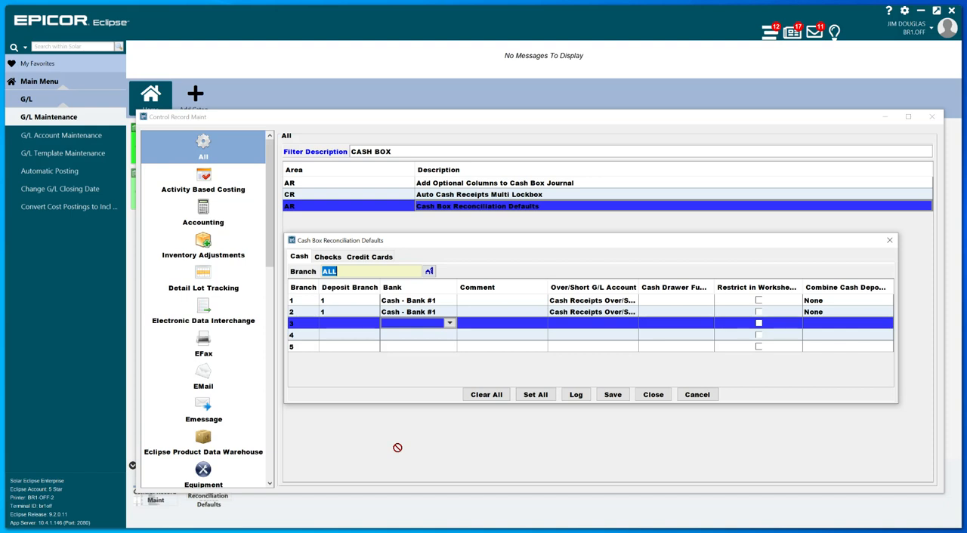
# Step: Save the Cash Box Reconciliation Defaults with the reason for change left blank, and close the record
pyautogui.click(619, 398)
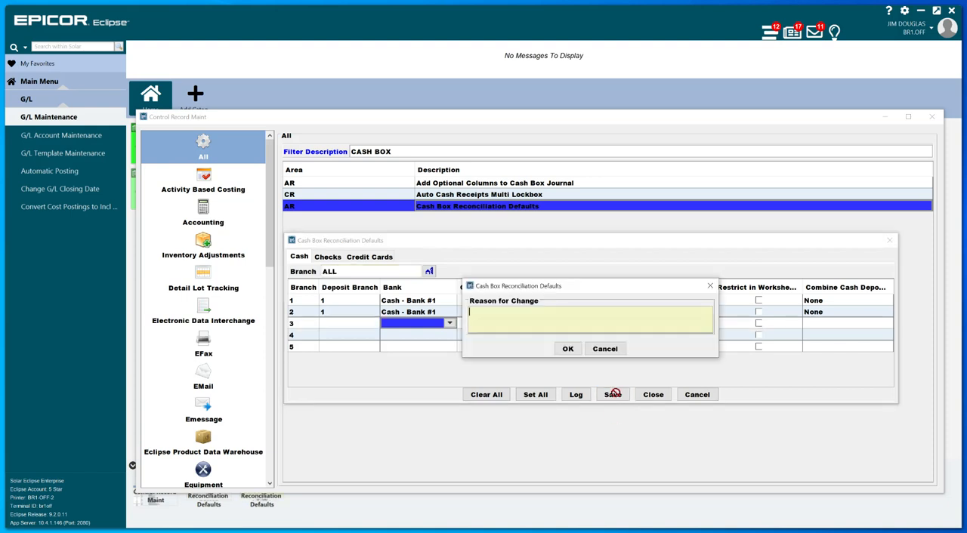
pyautogui.click(570, 351)
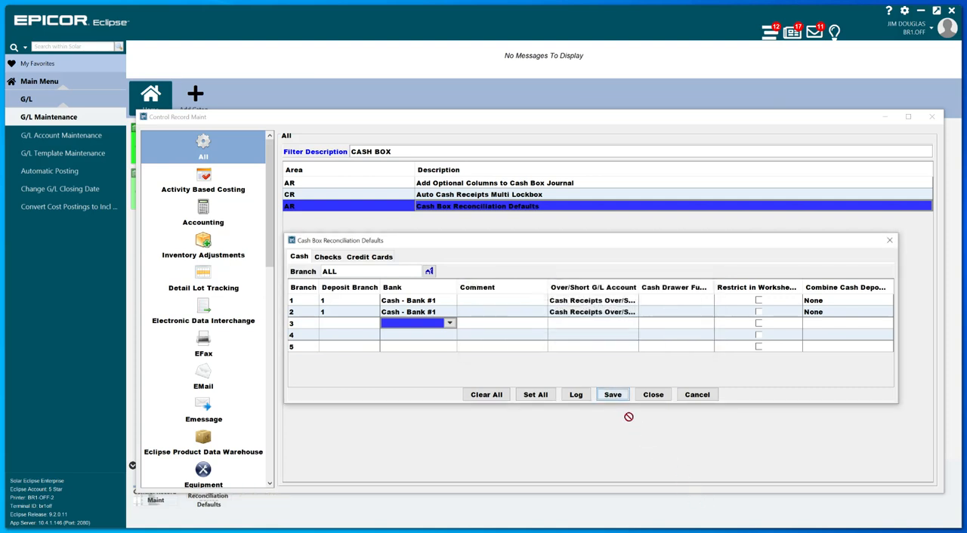
pyautogui.click(651, 395)
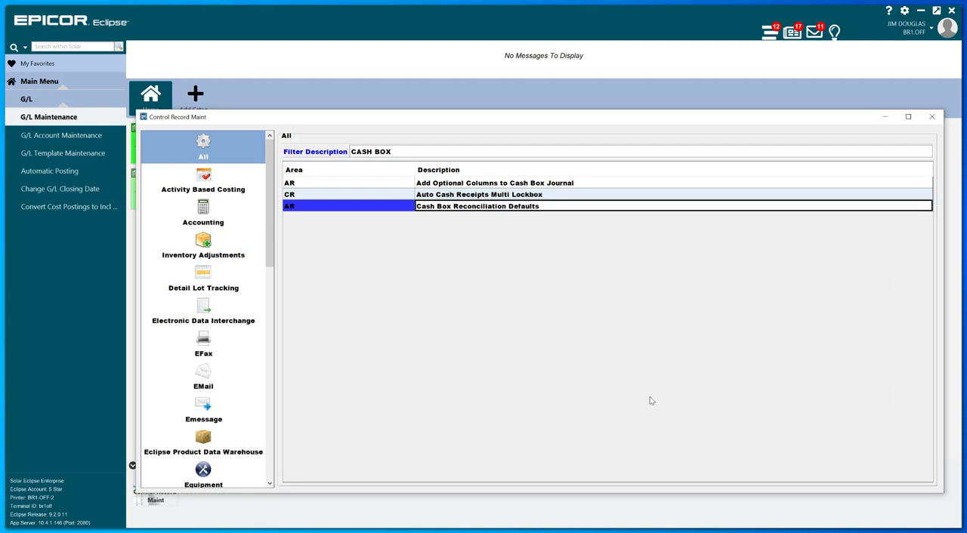
# Step: Return to the main window, review the G/L accounts assigned to Cash Account in G/L Automatic Posting, and accept the setup
pyautogui.press('Escape')
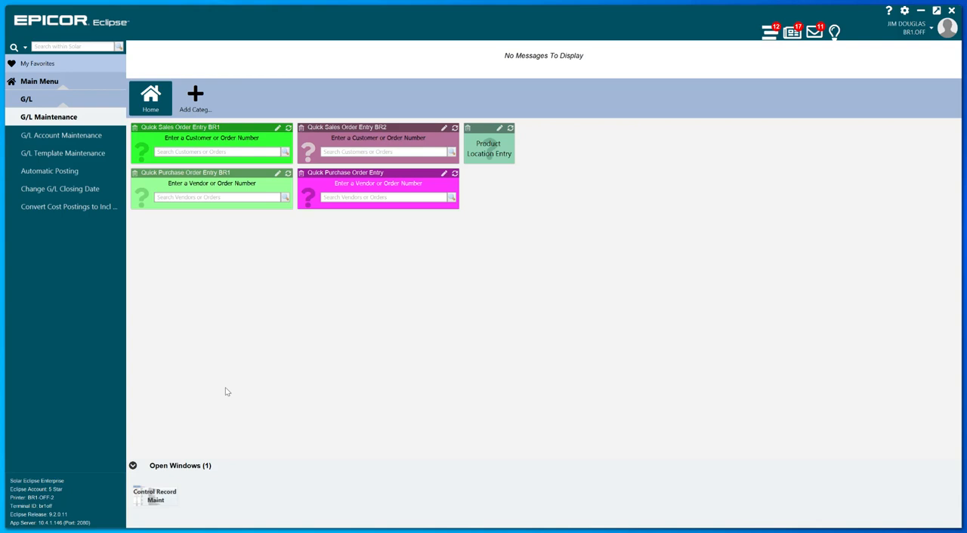
pyautogui.click(50, 173)
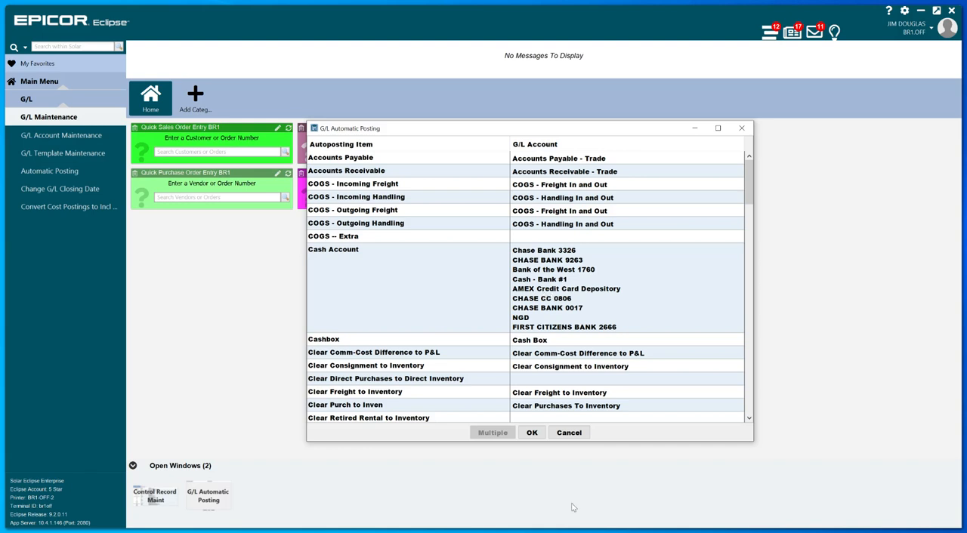
pyautogui.click(532, 433)
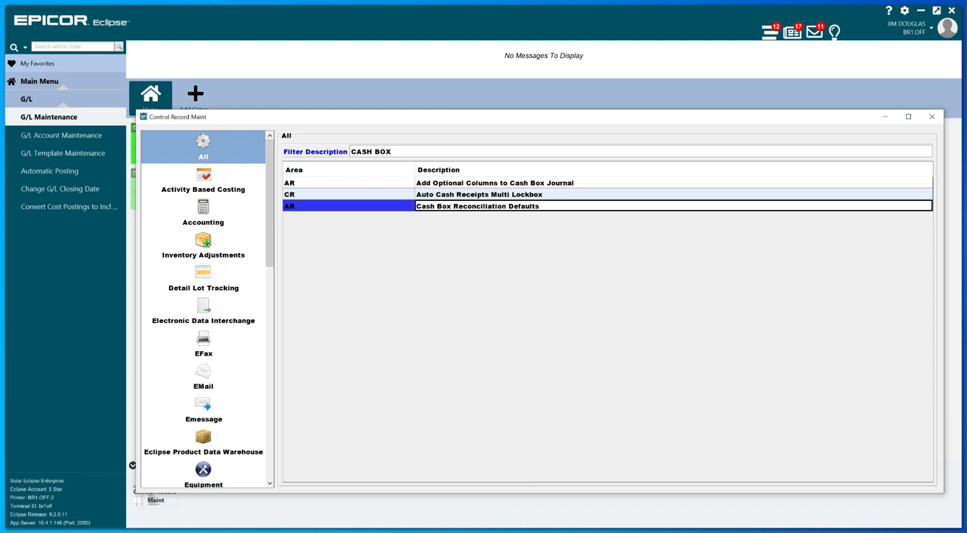